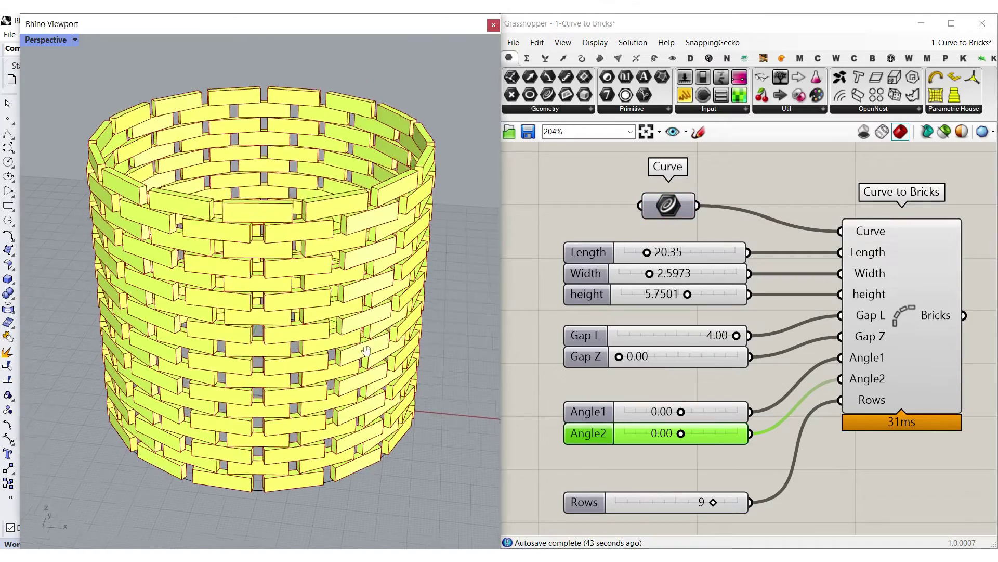
# Set the bricks' Length to 22.69, Width to 4.1464, height to 5.8853, Gap L to 3.96 and Gap Z to 1.08
pyautogui.moveTo(644, 257); pyautogui.dragTo(689, 294)
pyautogui.moveTo(736, 336)
pyautogui.mouseDown()
pyautogui.moveTo(661, 335)
pyautogui.moveTo(735, 336)
pyautogui.mouseUp()
pyautogui.moveTo(618, 356); pyautogui.dragTo(683, 358)
pyautogui.scroll(6, 246, 358)
pyautogui.scroll(-9, 246, 338)
pyautogui.scroll(4, 246, 312)
pyautogui.moveTo(246, 312); pyautogui.dragTo(283, 341, button='right')
# Rotate the alternating bricks with Angle1 at -33.06 and Angle2 at 42.98, and set Rows to 6
pyautogui.moveTo(680, 411); pyautogui.dragTo(706, 433)
pyautogui.moveTo(307, 224); pyautogui.dragTo(349, 244, button='right')
pyautogui.moveTo(654, 411); pyautogui.dragTo(681, 433)
pyautogui.moveTo(713, 502); pyautogui.dragTo(604, 498)
pyautogui.moveTo(681, 412); pyautogui.dragTo(661, 411)
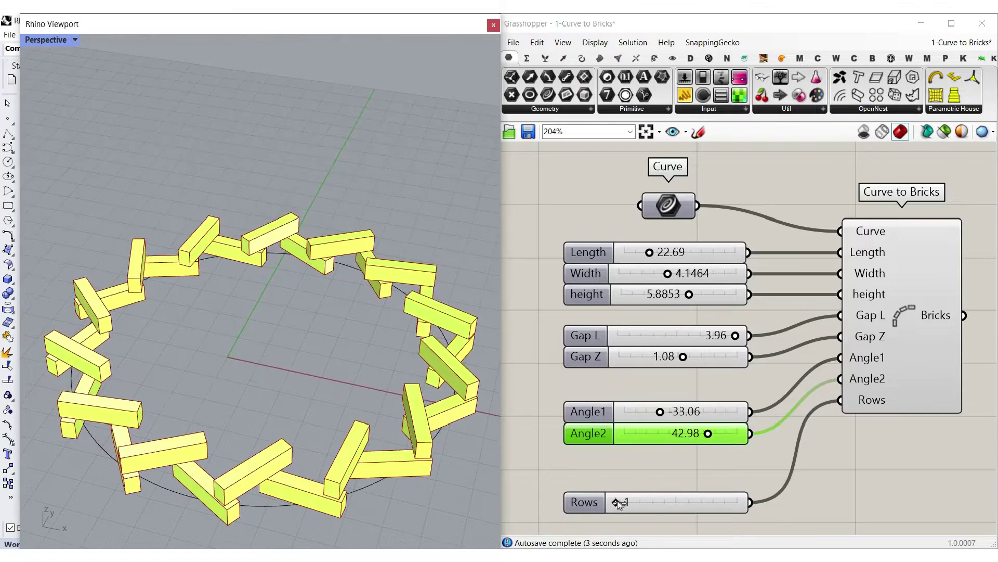
pyautogui.moveTo(616, 502); pyautogui.dragTo(672, 501)
pyautogui.scroll(-6, 291, 312)
pyautogui.moveTo(312, 375); pyautogui.dragTo(338, 426, button='right')
# Reset Angle2 and Angle1 to 0
pyautogui.doubleClick(688, 433)
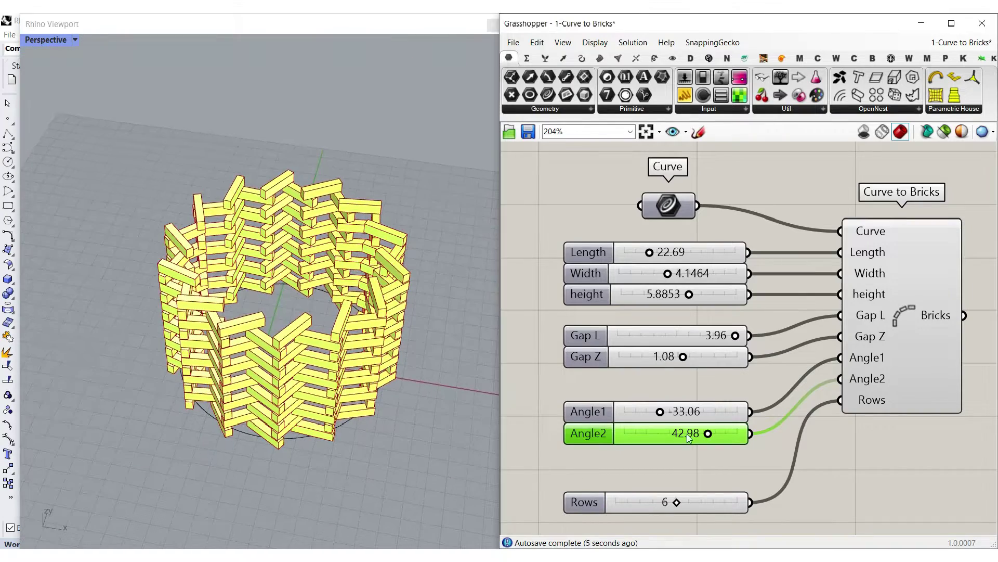
pyautogui.write('0')
pyautogui.press('Return')
pyautogui.click(673, 412)
pyautogui.doubleClick(672, 413)
pyautogui.write('0')
pyautogui.press('Return')
# Replace the base circle with a new open winding curve and assign it to the Curve parameter
pyautogui.keyDown('shift'); pyautogui.moveTo(277, 402); pyautogui.dragTo(255, 433, button='right'); pyautogui.keyUp('shift')
pyautogui.moveTo(395, 404); pyautogui.dragTo(229, 373)
pyautogui.press('Delete')
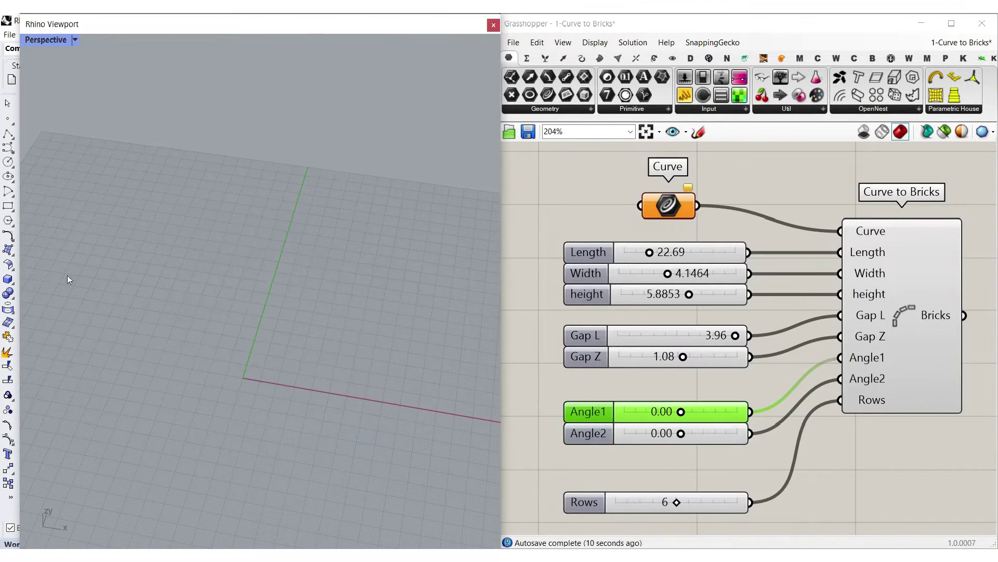
pyautogui.rightClick(675, 202)
pyautogui.click(709, 387)
pyautogui.click(289, 371)
pyautogui.moveTo(295, 437); pyautogui.dragTo(291, 463, button='right')
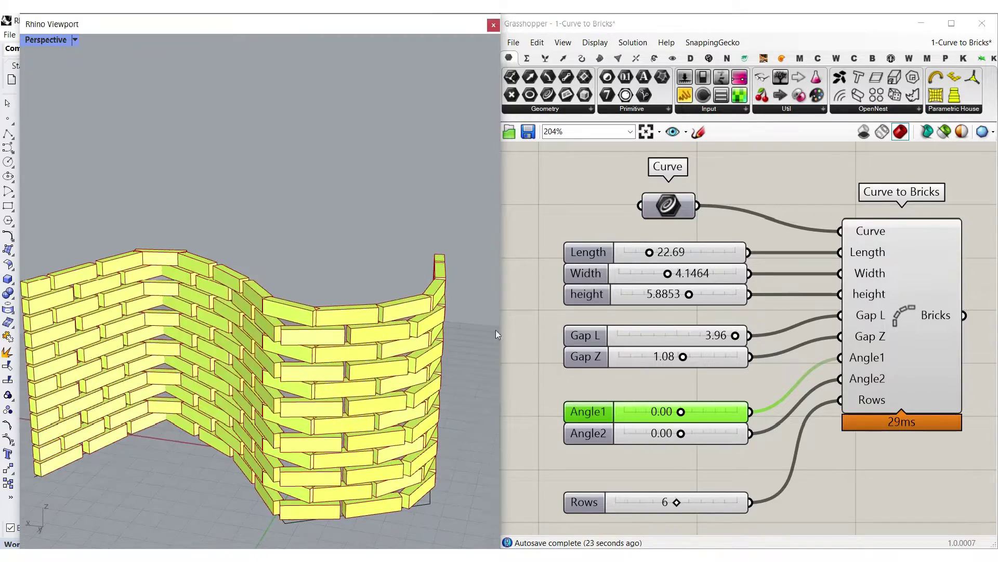
# Set the brick Length to 14.27 and remove the vertical gap by setting Gap Z to 0.00
pyautogui.moveTo(650, 253); pyautogui.dragTo(640, 253)
pyautogui.moveTo(197, 333); pyautogui.dragTo(270, 395, button='right')
pyautogui.scroll(5, 208, 364)
pyautogui.moveTo(182, 396); pyautogui.dragTo(207, 334, button='right')
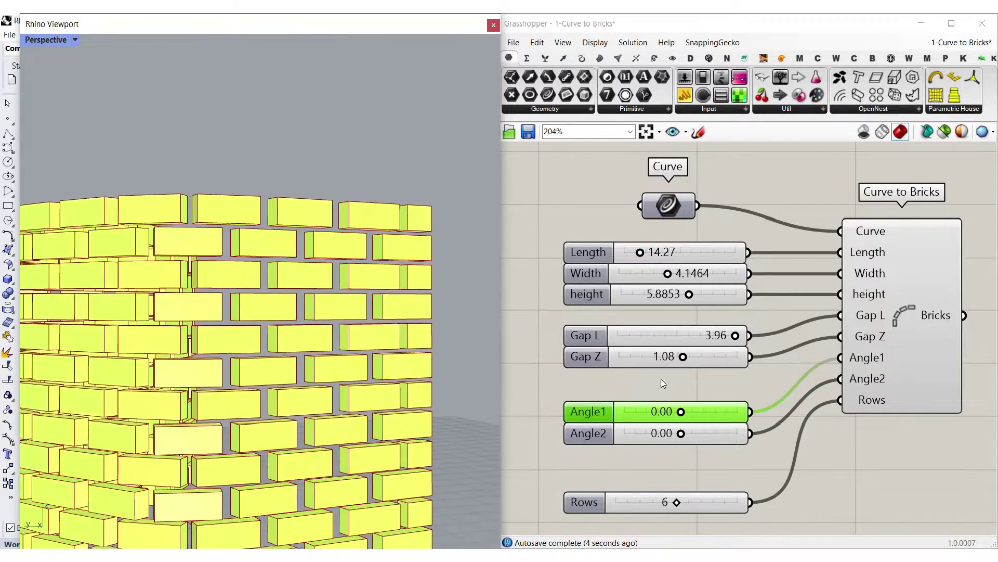
pyautogui.moveTo(683, 357); pyautogui.dragTo(619, 356)
pyautogui.moveTo(395, 437); pyautogui.dragTo(214, 387, button='right')
# Set Angle1 to -25.63, Angle2 to 40.49 and Rows to 11 for the open wall
pyautogui.moveTo(681, 412); pyautogui.dragTo(649, 413)
pyautogui.moveTo(679, 434); pyautogui.dragTo(706, 434)
pyautogui.moveTo(648, 409); pyautogui.dragTo(669, 413)
pyautogui.moveTo(270, 442); pyautogui.dragTo(322, 364, button='right')
pyautogui.scroll(-6, 234, 364)
pyautogui.moveTo(234, 390); pyautogui.dragTo(130, 398, button='right')
pyautogui.moveTo(677, 503); pyautogui.dragTo(741, 503)
pyautogui.scroll(3, 234, 332)
pyautogui.scroll(-3, 219, 312)
# Replace the open base curve with a closed rectangle and assign it to the Curve parameter
pyautogui.moveTo(229, 333); pyautogui.dragTo(202, 296, button='right')
pyautogui.press('Delete')
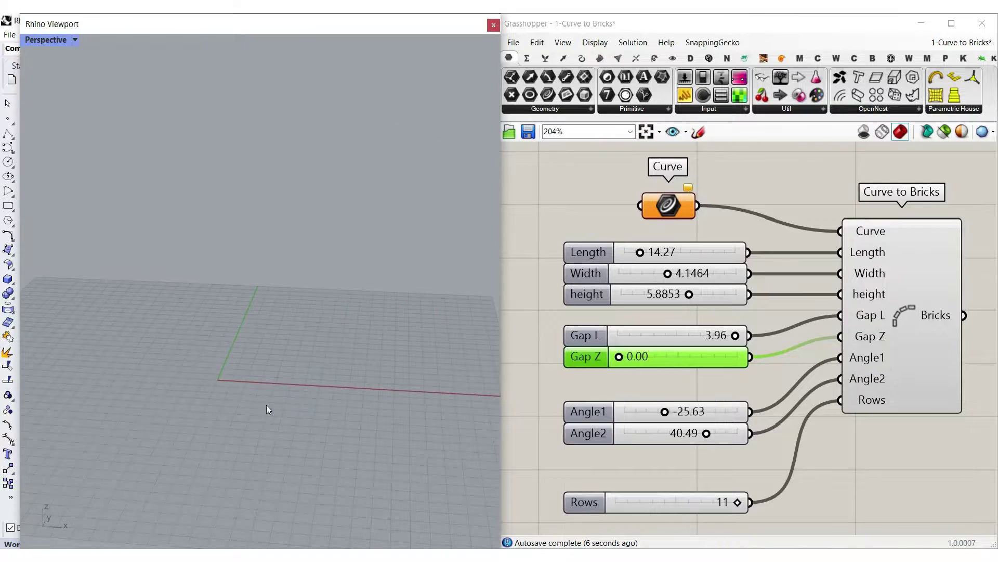
pyautogui.click(397, 449)
pyautogui.rightClick(684, 202)
pyautogui.click(724, 387)
pyautogui.click(307, 335)
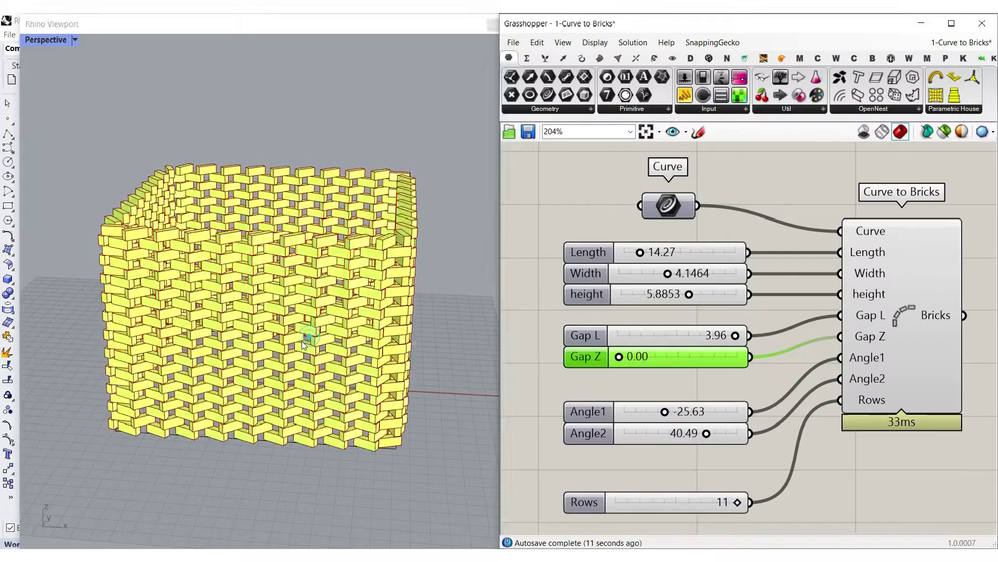
# Set the bricks' Length to 66.68, Width and height to 10.0000, and Rows to 8
pyautogui.scroll(4, 260, 343)
pyautogui.moveTo(312, 353); pyautogui.dragTo(221, 406, button='right')
pyautogui.scroll(-4, 240, 396)
pyautogui.moveTo(640, 252); pyautogui.dragTo(698, 252)
pyautogui.moveTo(689, 293); pyautogui.dragTo(738, 294)
pyautogui.moveTo(739, 502); pyautogui.dragTo(701, 501)
pyautogui.moveTo(667, 273); pyautogui.dragTo(737, 273)
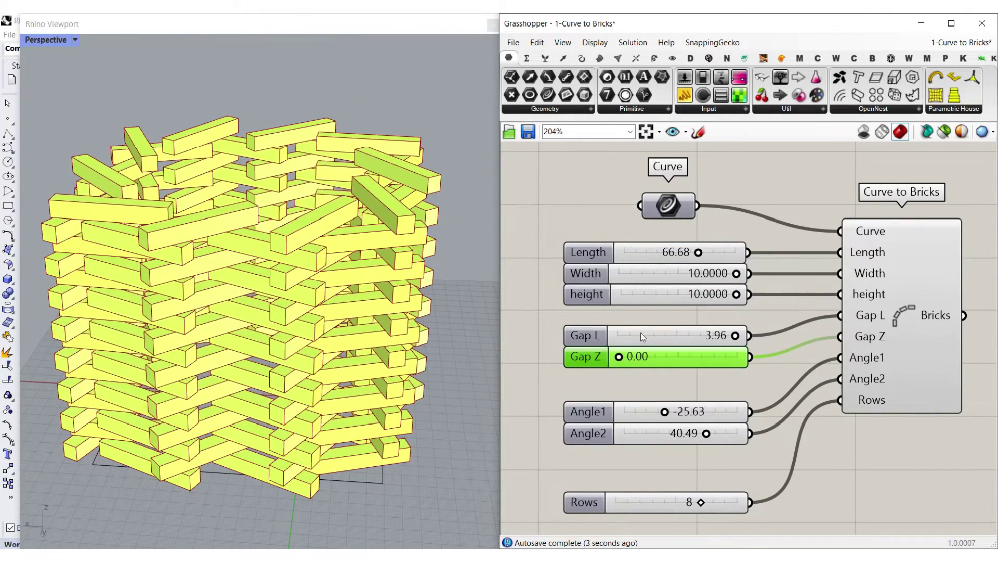
# Set Gap Z to 0.57 and reset Angle1 and Angle2 to 0
pyautogui.moveTo(623, 357); pyautogui.dragTo(653, 357)
pyautogui.moveTo(664, 411); pyautogui.dragTo(690, 407)
pyautogui.doubleClick(676, 412)
pyautogui.write('0')
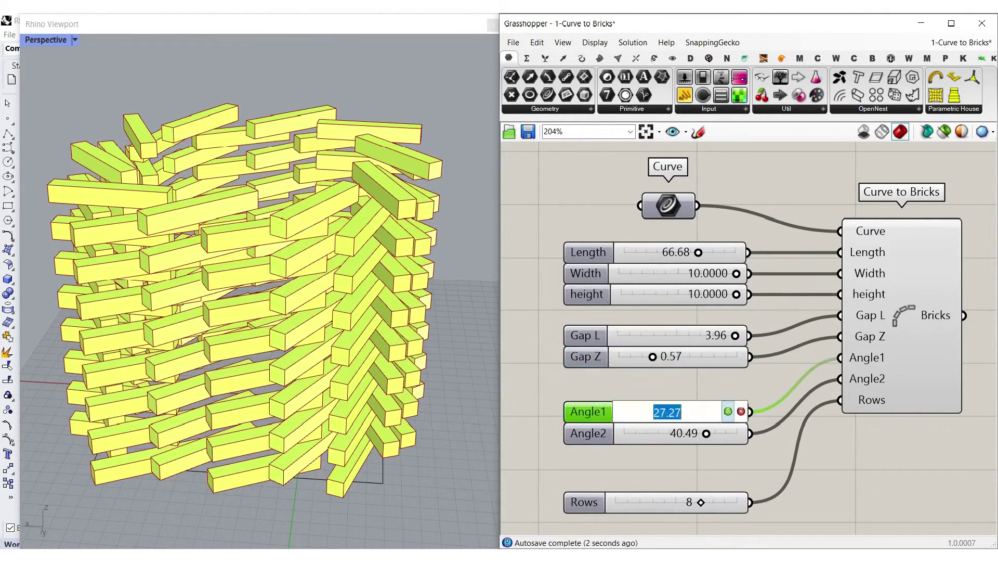
pyautogui.press('Return')
pyautogui.doubleClick(689, 434)
pyautogui.write('0')
pyautogui.press('Return')
# Set Gap L to 4.00 and shorten the brick Length to 27.84
pyautogui.moveTo(198, 307); pyautogui.dragTo(243, 332, button='right')
pyautogui.moveTo(735, 335)
pyautogui.mouseDown()
pyautogui.moveTo(668, 337)
pyautogui.moveTo(739, 336)
pyautogui.mouseUp()
pyautogui.moveTo(699, 253); pyautogui.dragTo(655, 252)
pyautogui.moveTo(156, 327); pyautogui.dragTo(231, 307, button='right')
# Raise the Gap L slider's maximum and set Gap L to 10.00
pyautogui.doubleClick(595, 339)
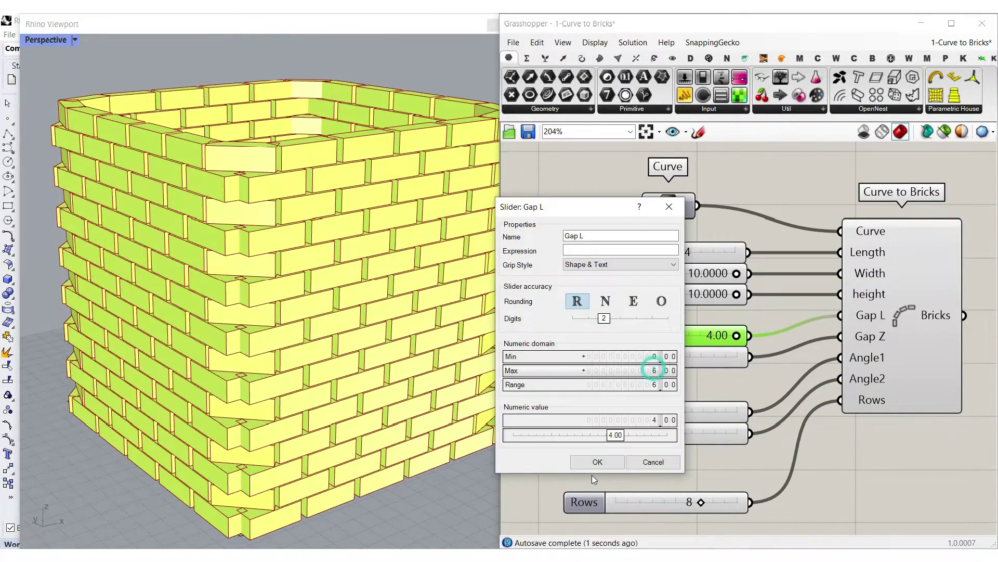
pyautogui.click(598, 461)
pyautogui.moveTo(666, 335); pyautogui.dragTo(792, 323)
pyautogui.scroll(5, 312, 281)
pyautogui.moveTo(333, 286); pyautogui.dragTo(162, 359, button='right')
pyautogui.scroll(-3, 343, 333)
# Replace the rectangle with a new open S-shaped curve and assign it to the Curve parameter
pyautogui.scroll(-5, 356, 356)
pyautogui.click(313, 404)
pyautogui.press('Delete')
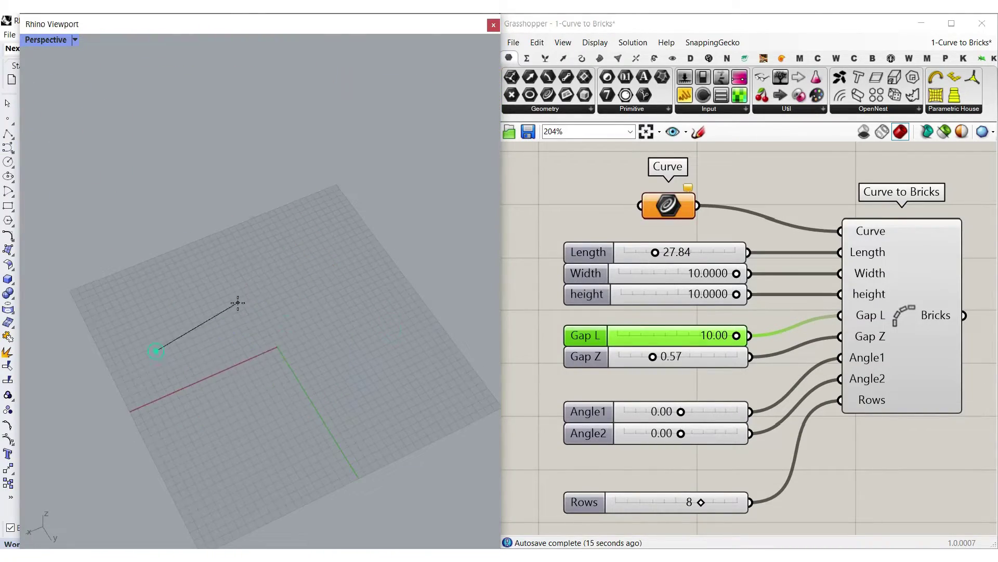
pyautogui.rightClick(668, 205)
pyautogui.click(730, 383)
pyautogui.click(312, 378)
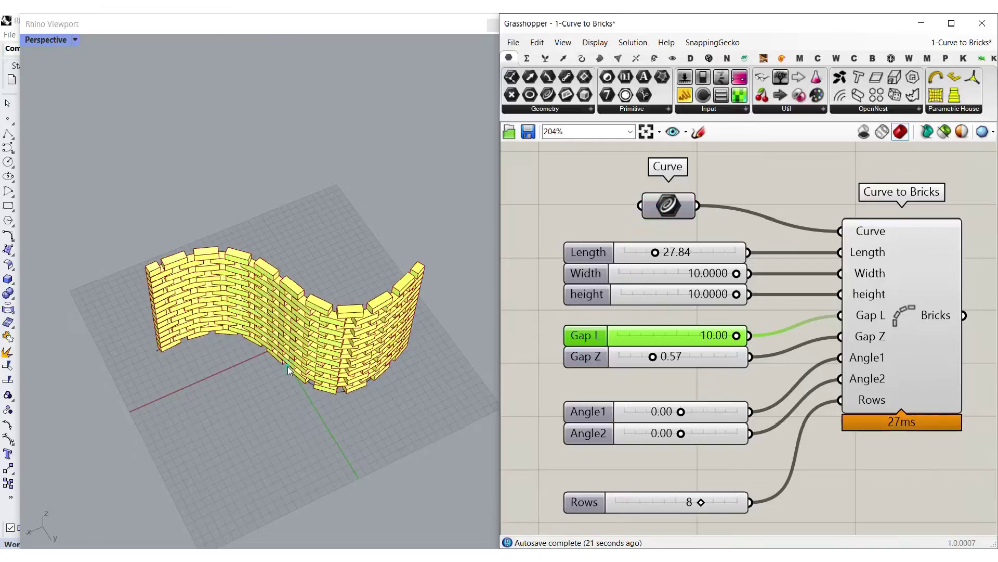
# Reassign the open base curve to the Curve parameter
pyautogui.rightClick(668, 206)
pyautogui.click(715, 417)
pyautogui.rightClick(675, 206)
pyautogui.click(731, 384)
pyautogui.click(365, 399)
# Set Rows to 11 and Gap L to 4.96 for the S-shaped wall
pyautogui.moveTo(701, 503); pyautogui.dragTo(742, 503)
pyautogui.moveTo(108, 302); pyautogui.dragTo(128, 284, button='right')
pyautogui.scroll(2, 130, 289)
pyautogui.moveTo(736, 336); pyautogui.dragTo(660, 336)
pyautogui.moveTo(218, 309); pyautogui.dragTo(376, 311, button='right')
pyautogui.scroll(-8, 376, 311)
pyautogui.scroll(8, 249, 385)
pyautogui.moveTo(249, 395); pyautogui.dragTo(190, 371, button='right')
pyautogui.scroll(3, 189, 370)
# Try rotating the S-shaped wall's bricks with negative Angle1 and Angle2 values
pyautogui.moveTo(680, 413); pyautogui.dragTo(640, 435)
pyautogui.scroll(-5, 270, 332)
pyautogui.moveTo(270, 312); pyautogui.dragTo(276, 292, button='right')
pyautogui.scroll(4, 275, 291)
pyautogui.moveTo(639, 433); pyautogui.dragTo(656, 433)
pyautogui.scroll(-9, 250, 322)
pyautogui.moveTo(234, 322); pyautogui.dragTo(232, 384, button='right')
pyautogui.scroll(10, 231, 384)
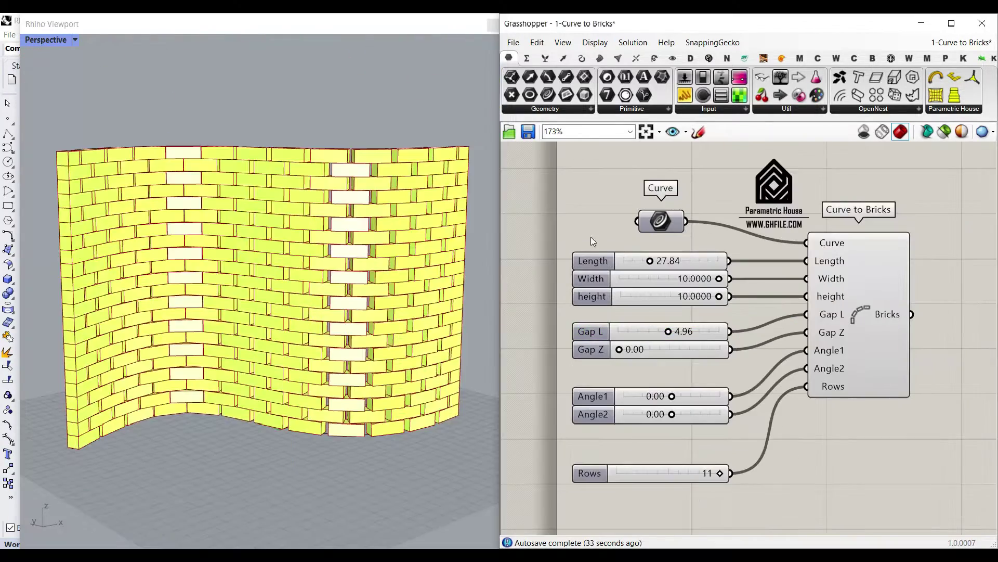
# Highlight the bricks generated by the Curve to Bricks component, then clear the selection
pyautogui.moveTo(243, 334); pyautogui.dragTo(383, 325, button='right')
pyautogui.click(870, 296)
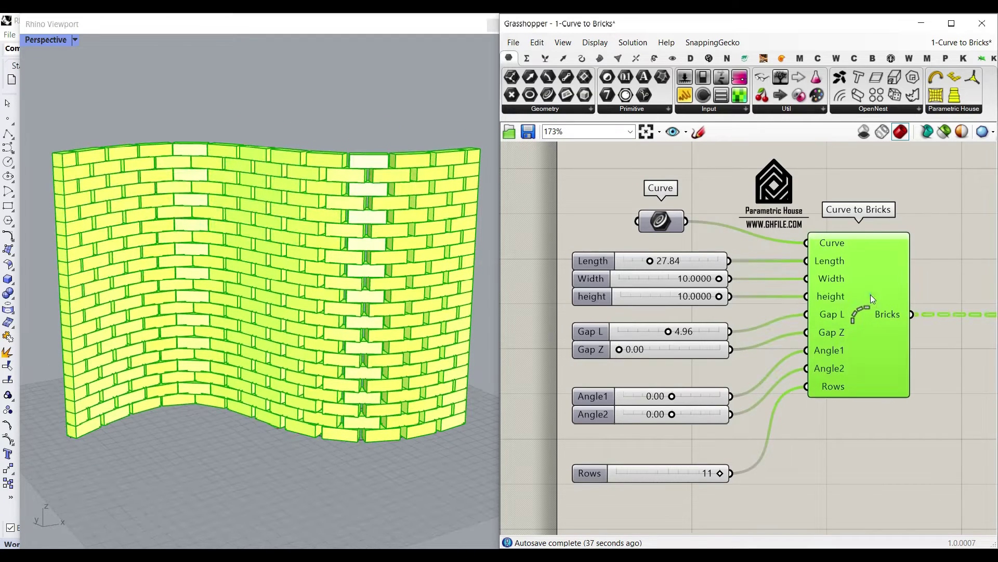
pyautogui.click(887, 447)
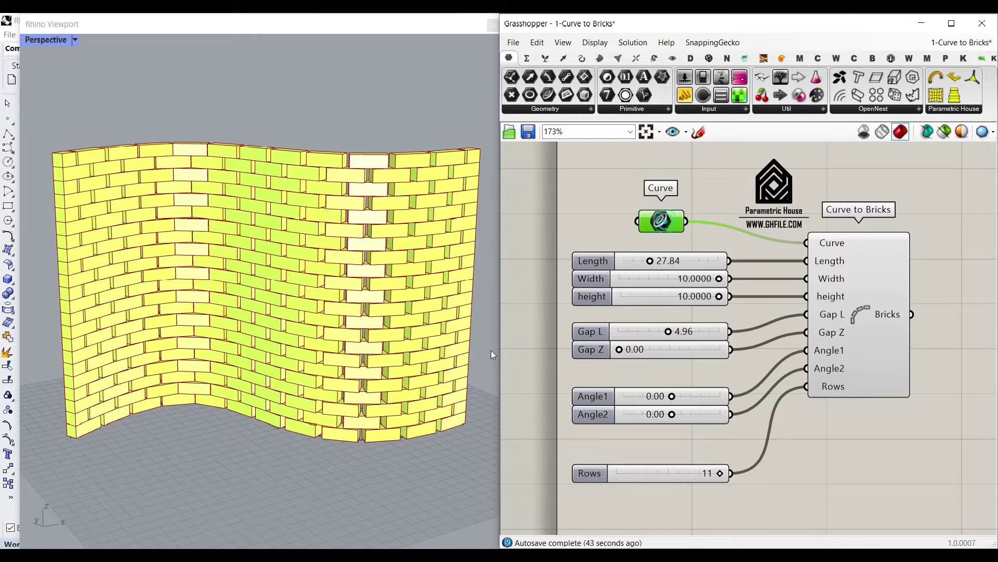
# Replace the open base curve with a new circle and assign it to the Curve parameter
pyautogui.click(269, 433)
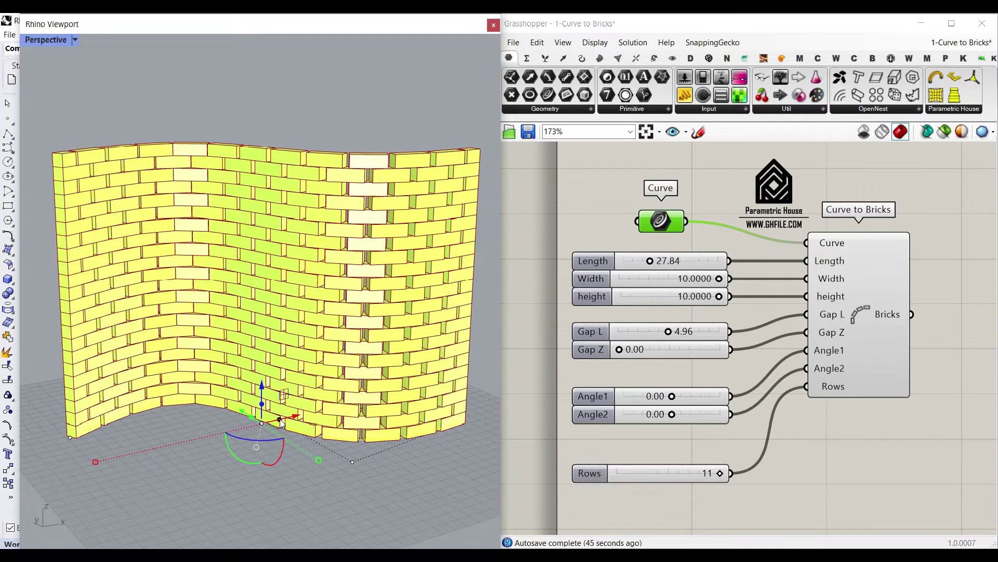
pyautogui.press('Delete')
pyautogui.moveTo(291, 409); pyautogui.dragTo(230, 411, button='right')
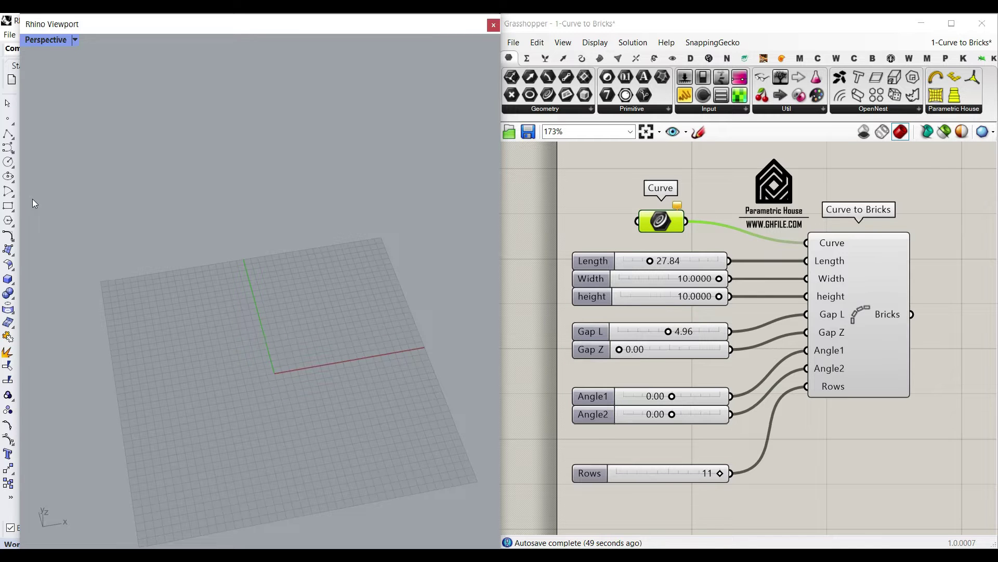
pyautogui.click(7, 162)
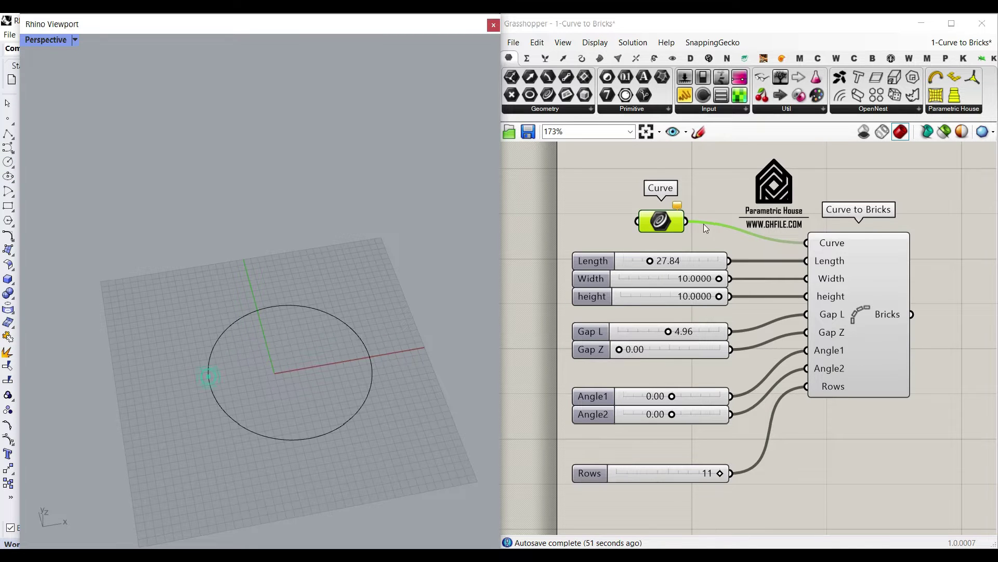
pyautogui.rightClick(674, 223)
pyautogui.click(695, 409)
pyautogui.click(317, 311)
# Examine the component network inside the Curve to Bricks cluster and return to the main definition
pyautogui.doubleClick(860, 312)
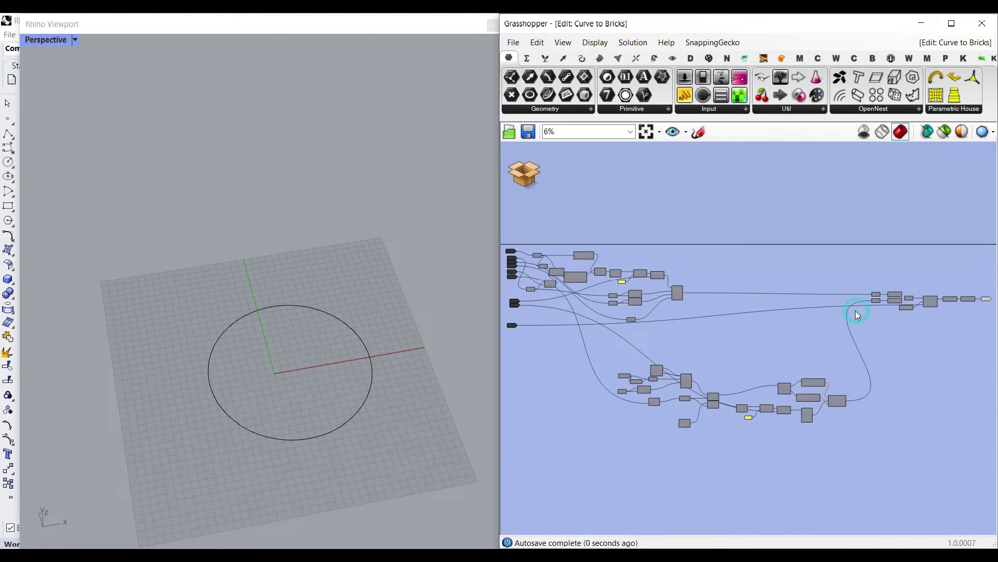
pyautogui.scroll(6, 722, 322)
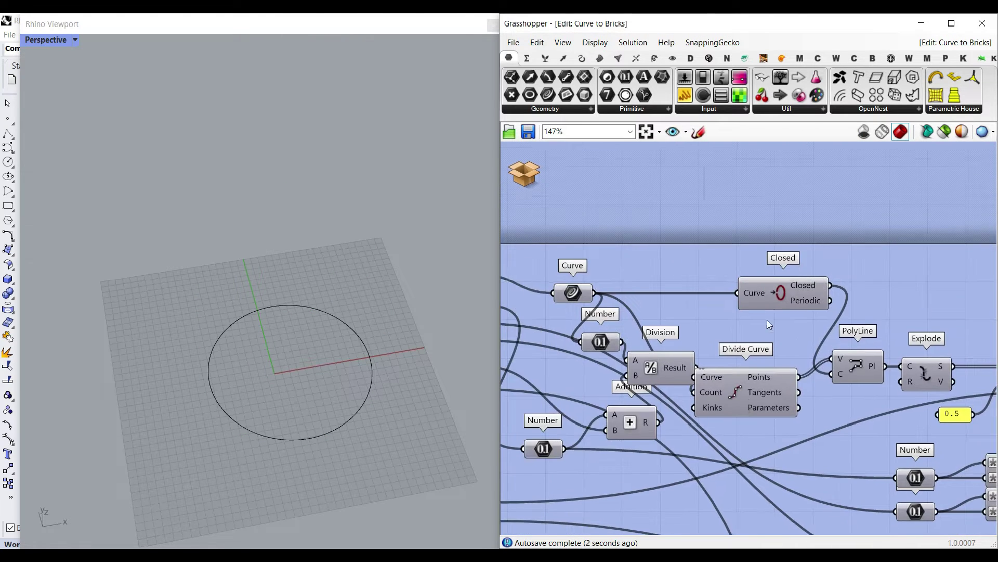
pyautogui.scroll(-8, 753, 323)
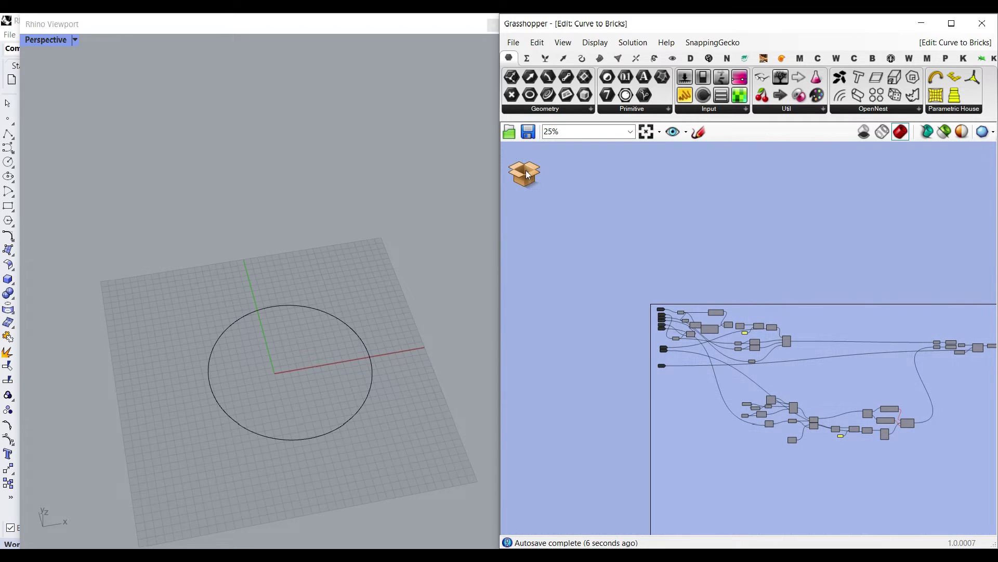
pyautogui.click(544, 206)
# Set the brick Length to 30
pyautogui.scroll(5, 372, 308)
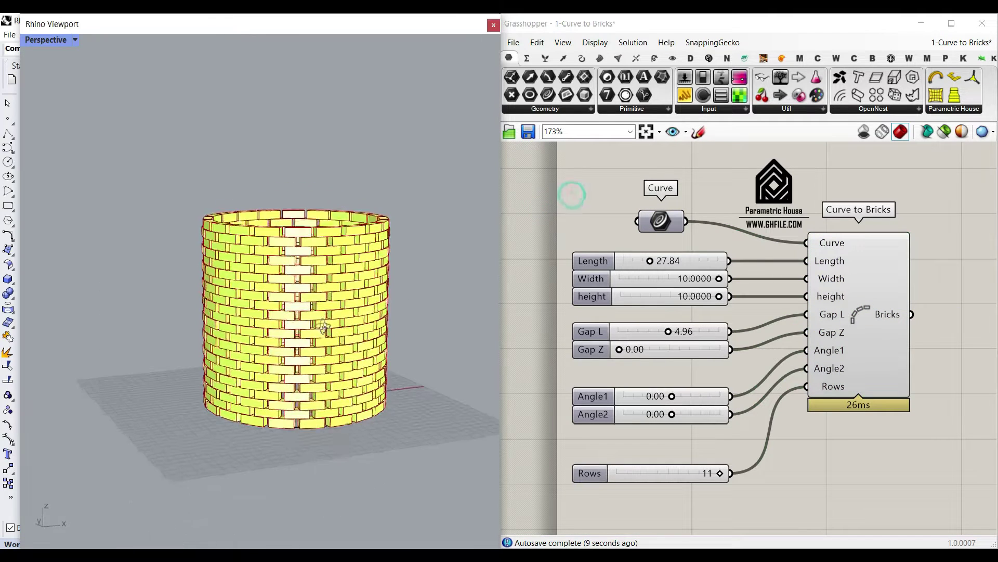
pyautogui.scroll(2, 633, 252)
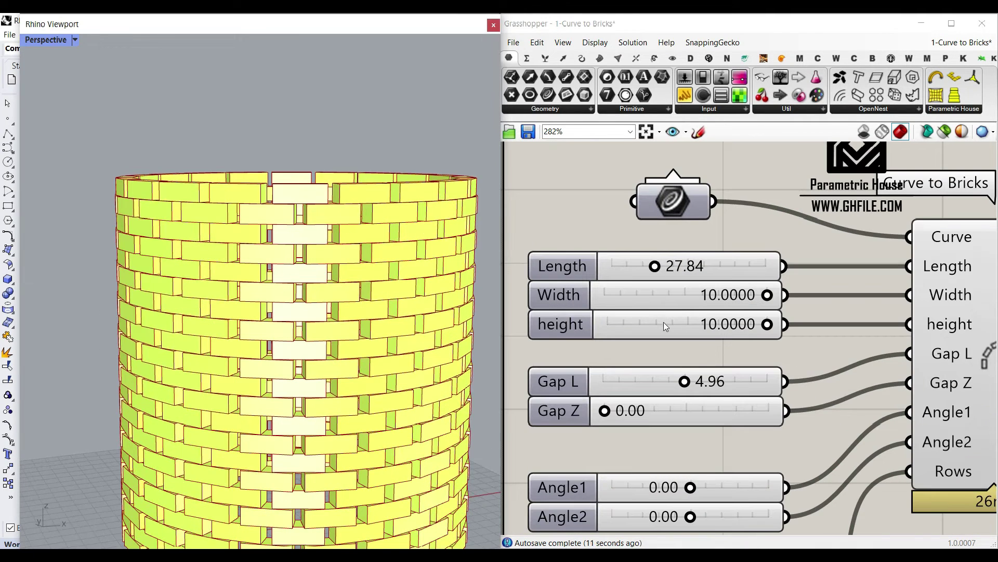
pyautogui.moveTo(327, 290); pyautogui.dragTo(411, 307, button='right')
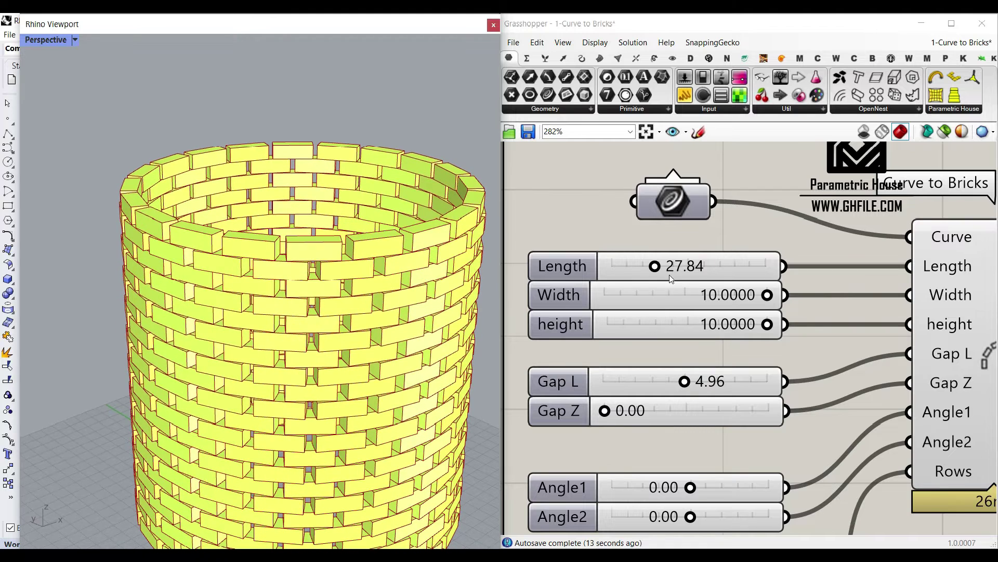
pyautogui.doubleClick(697, 271)
pyautogui.press('Return')
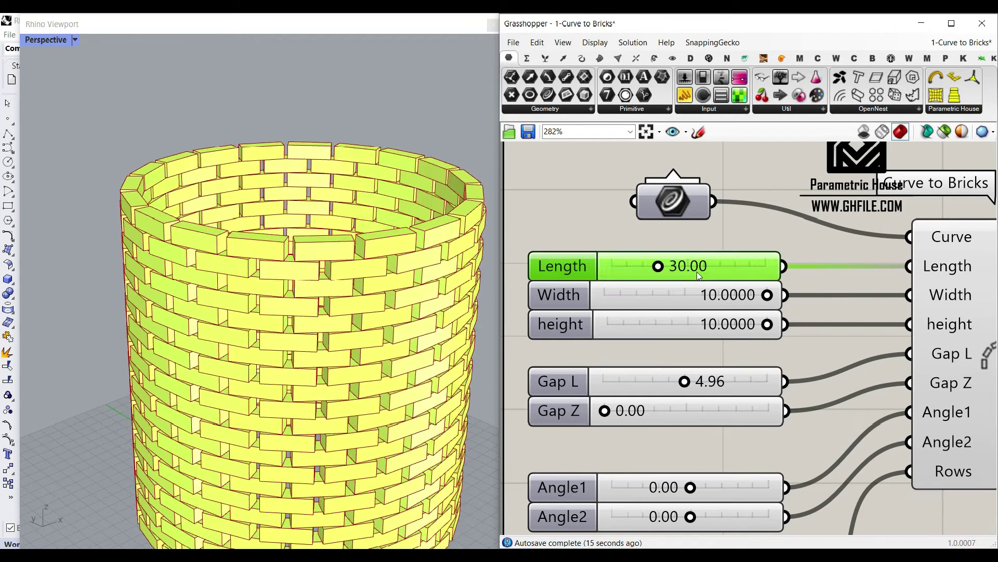
# Switch the viewport to the Top view and set Gap L to 0.00
pyautogui.click(46, 39)
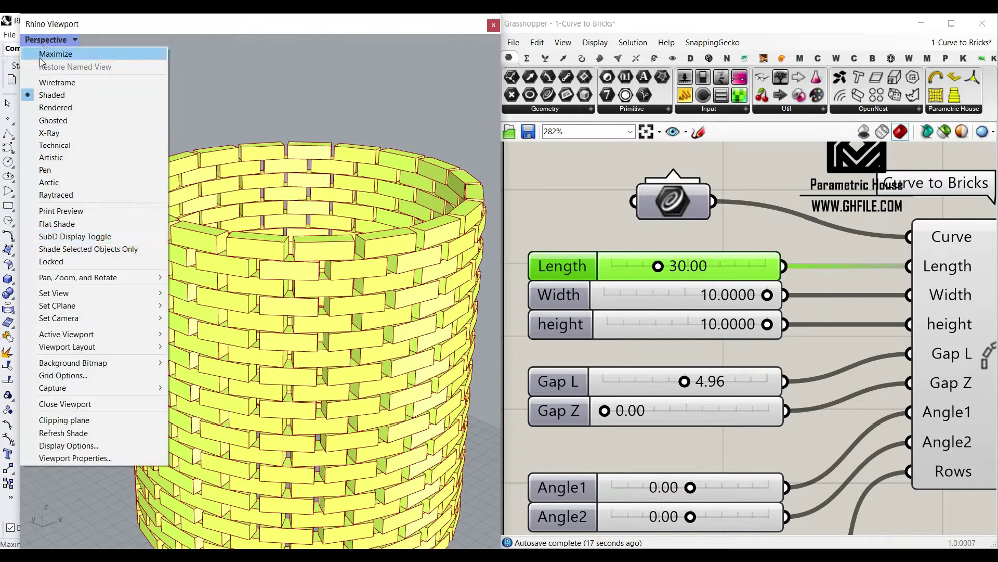
pyautogui.moveTo(54, 294)
pyautogui.click(192, 310)
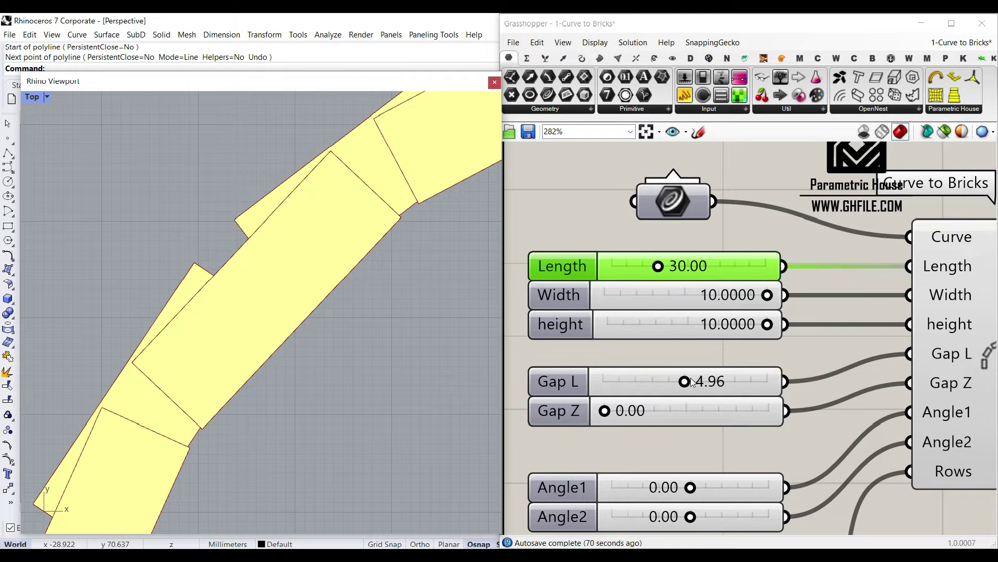
pyautogui.moveTo(686, 383); pyautogui.dragTo(612, 382)
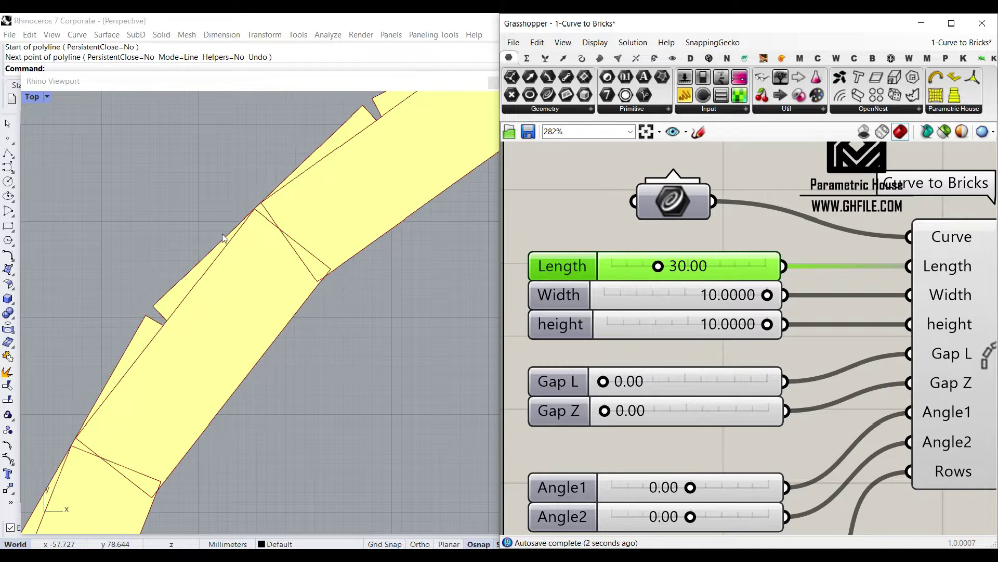
pyautogui.scroll(-3, 294, 266)
pyautogui.scroll(2, 587, 384)
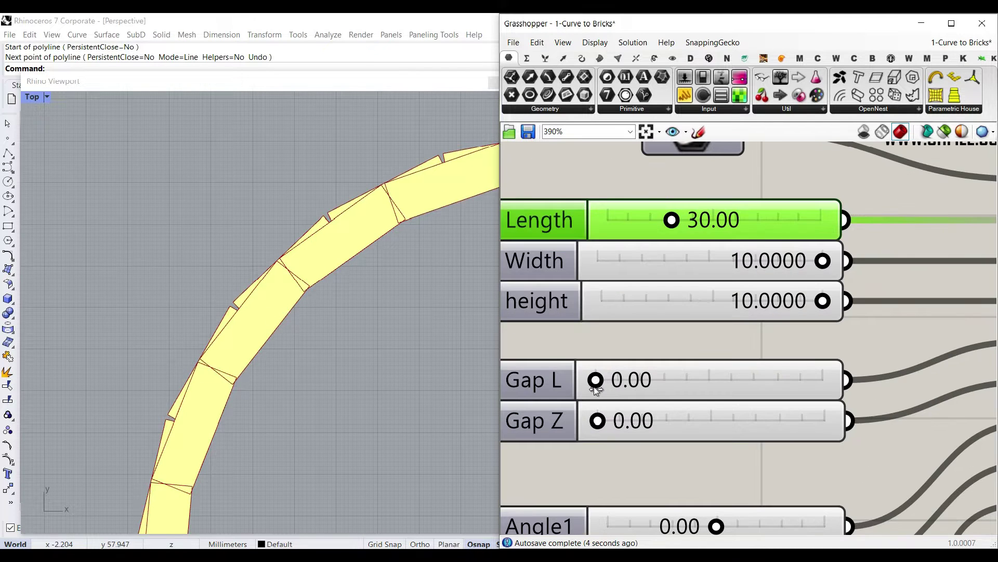
# Set Gap L to 6.34 and, back in the Perspective view, set Gap Z to 0.00
pyautogui.moveTo(603, 383); pyautogui.dragTo(789, 373)
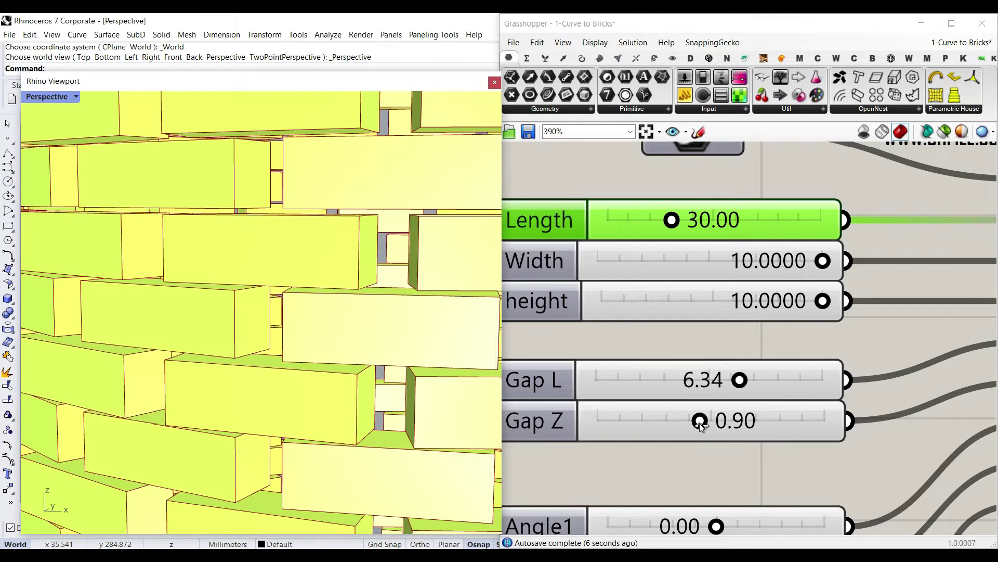
pyautogui.moveTo(701, 425); pyautogui.dragTo(574, 426)
pyautogui.scroll(-10, 219, 251)
pyautogui.moveTo(220, 251); pyautogui.dragTo(224, 346, button='right')
pyautogui.scroll(-3, 703, 417)
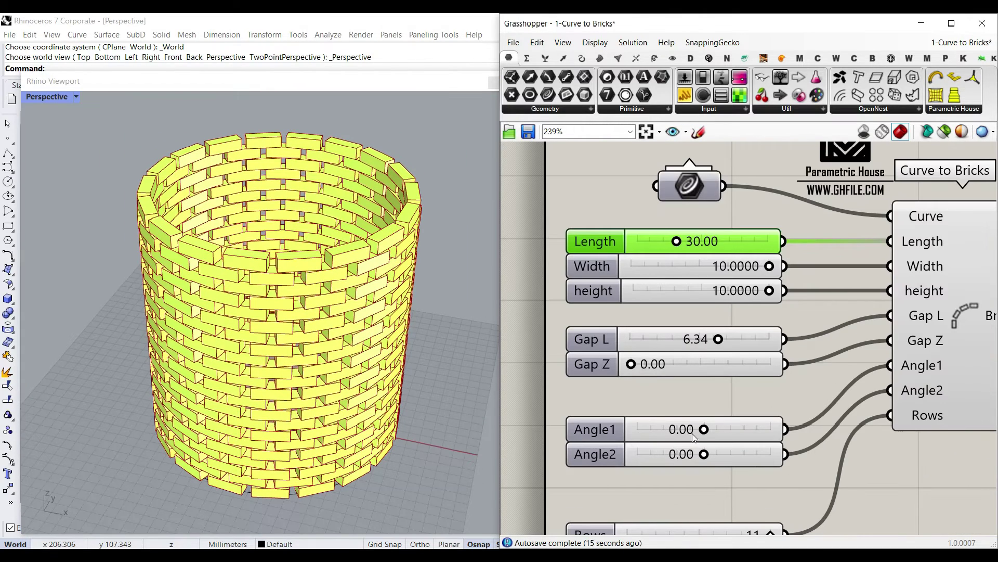
# Delete the closed base curve and draw an open, arch-shaped degree 3 curve around the origin
pyautogui.scroll(6, 264, 468)
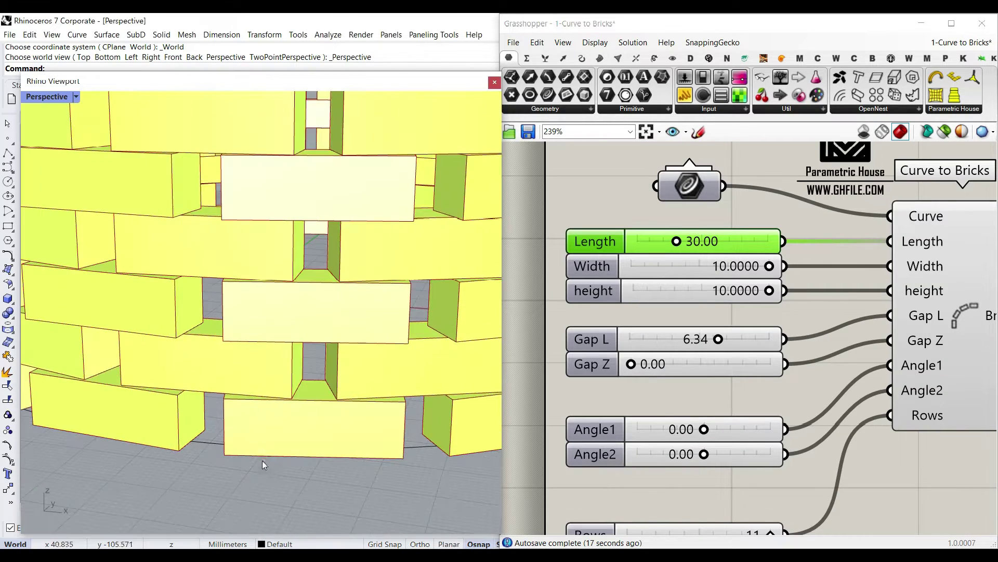
pyautogui.scroll(-6, 264, 383)
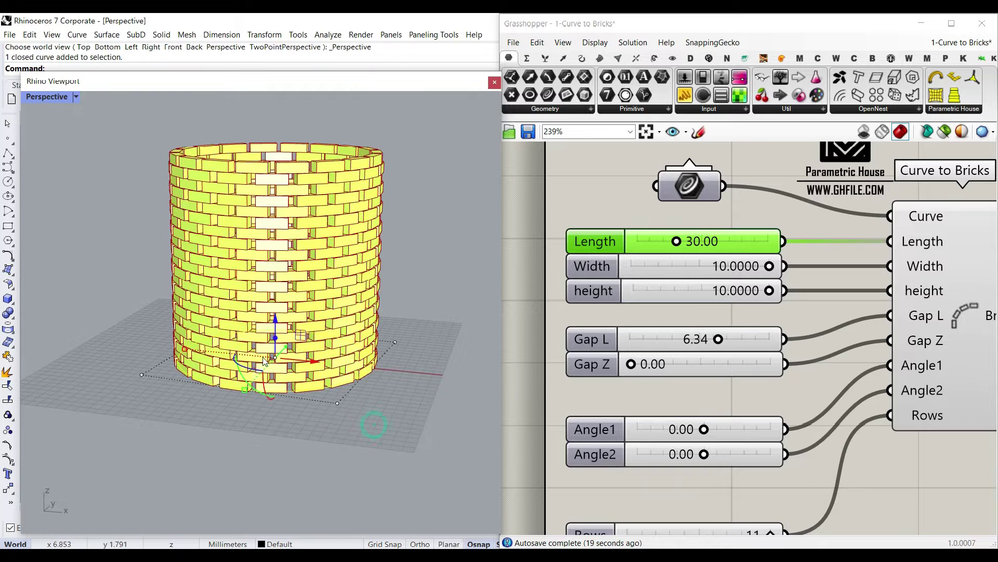
pyautogui.press('Delete')
pyautogui.moveTo(257, 367); pyautogui.dragTo(229, 388, button='right')
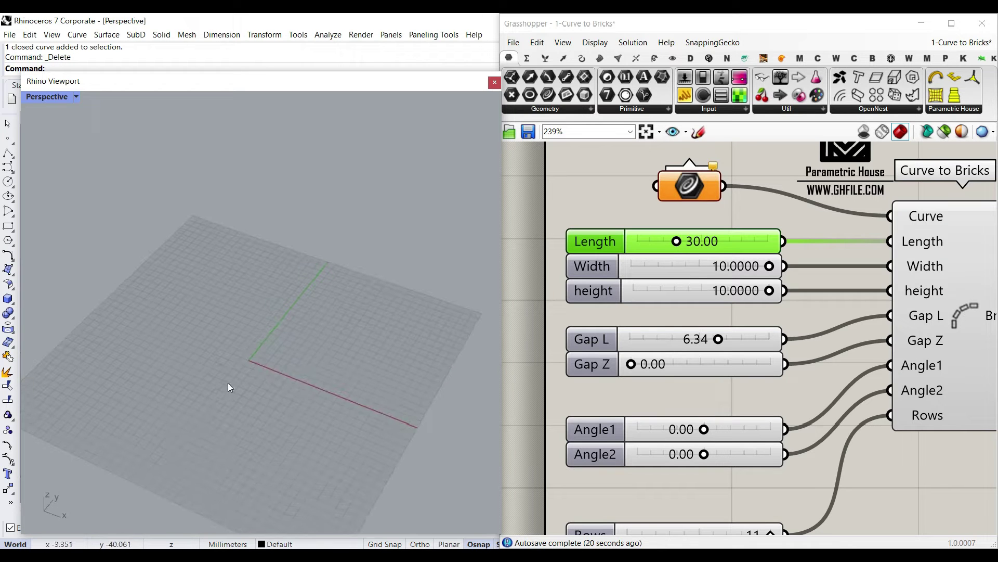
pyautogui.click(7, 167)
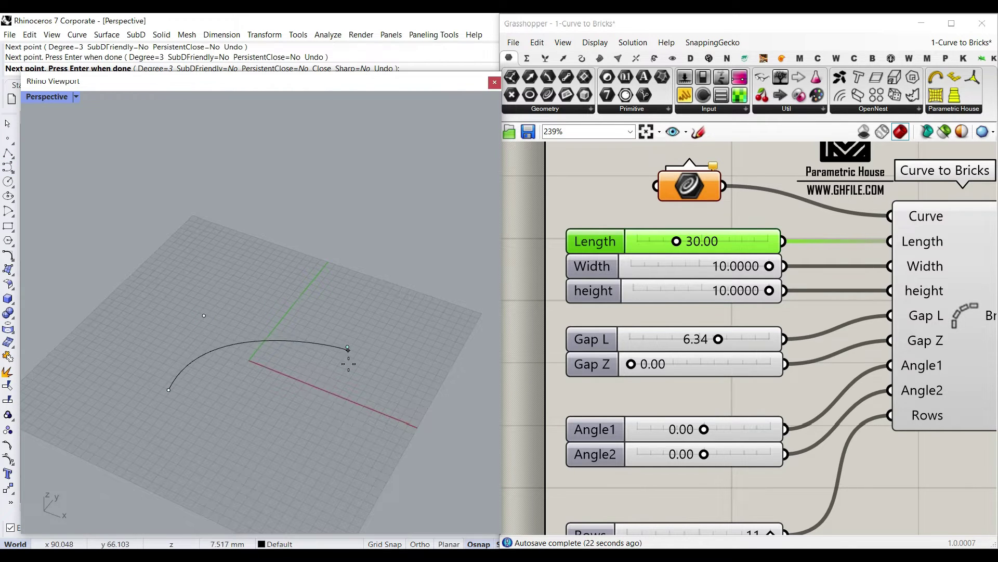
# Reference the open arched curve as the single curve of the Curve parameter
pyautogui.rightClick(687, 192)
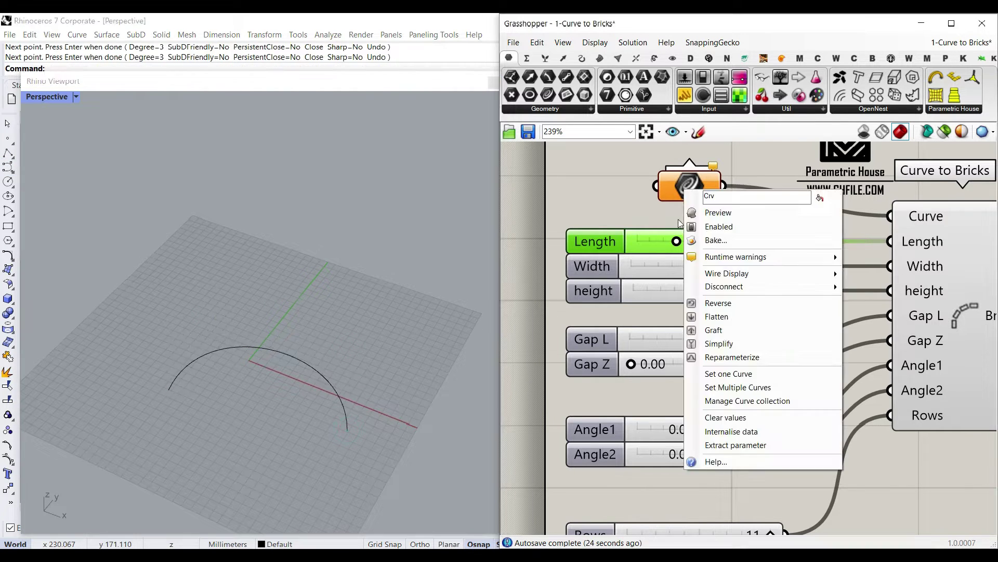
pyautogui.click(714, 374)
pyautogui.click(312, 366)
# Rotate the bricks by setting Angle1 to 58.31 and Angle2 to -37.23
pyautogui.scroll(5, 198, 382)
pyautogui.scroll(5, 189, 320)
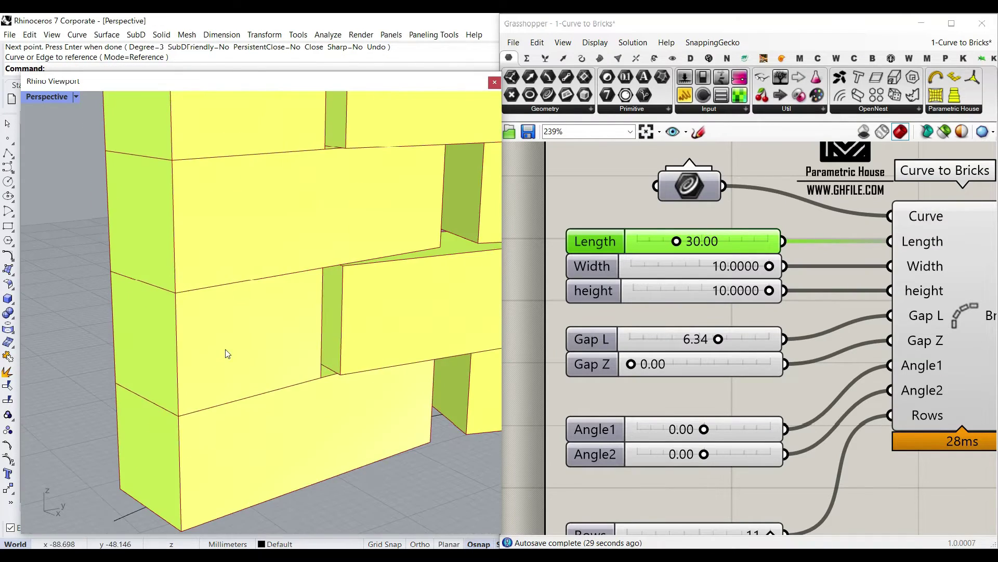
pyautogui.scroll(-8, 207, 353)
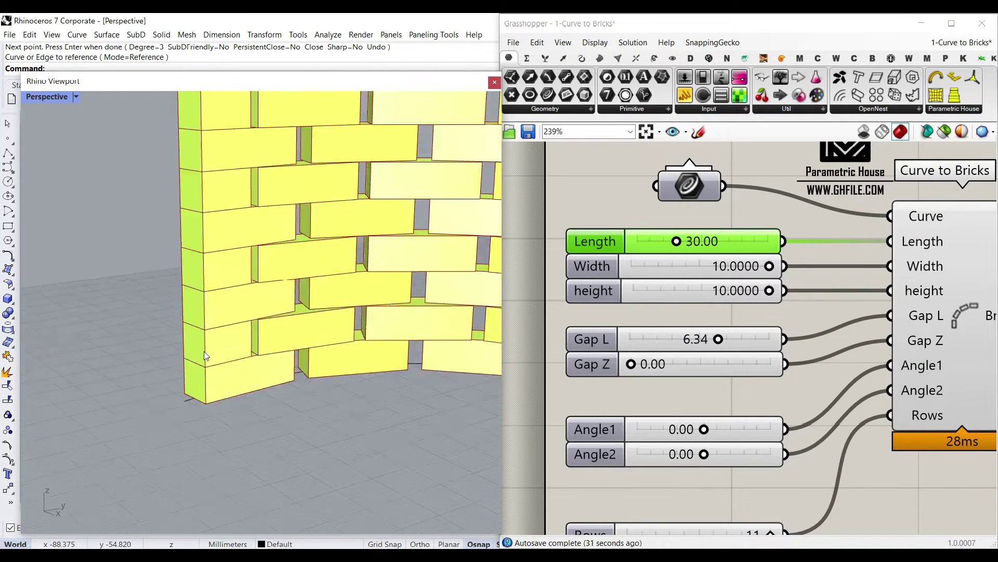
pyautogui.moveTo(229, 367); pyautogui.dragTo(333, 356, button='right')
pyautogui.scroll(-5, 292, 352)
pyautogui.scroll(7, 162, 348)
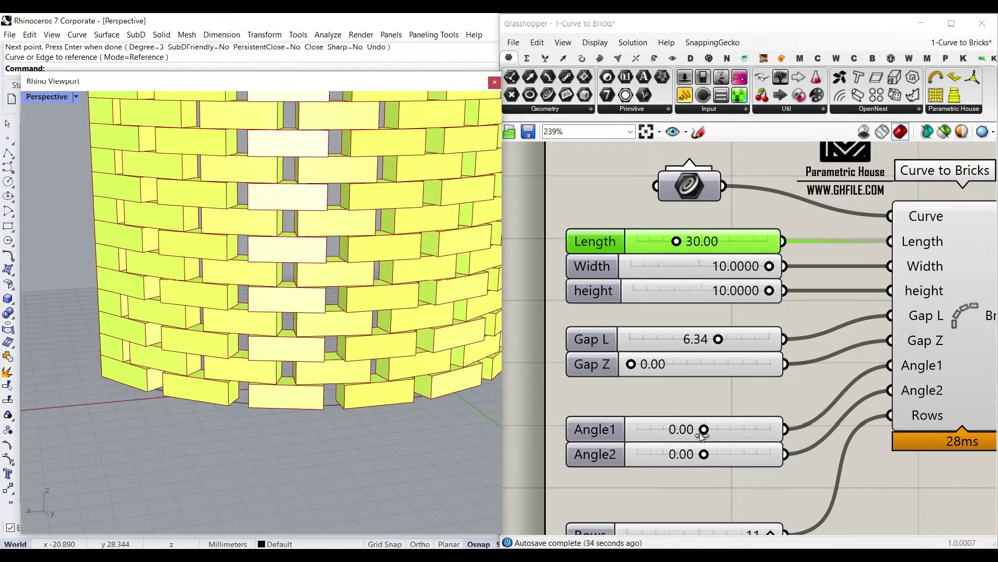
pyautogui.moveTo(704, 430); pyautogui.dragTo(747, 429)
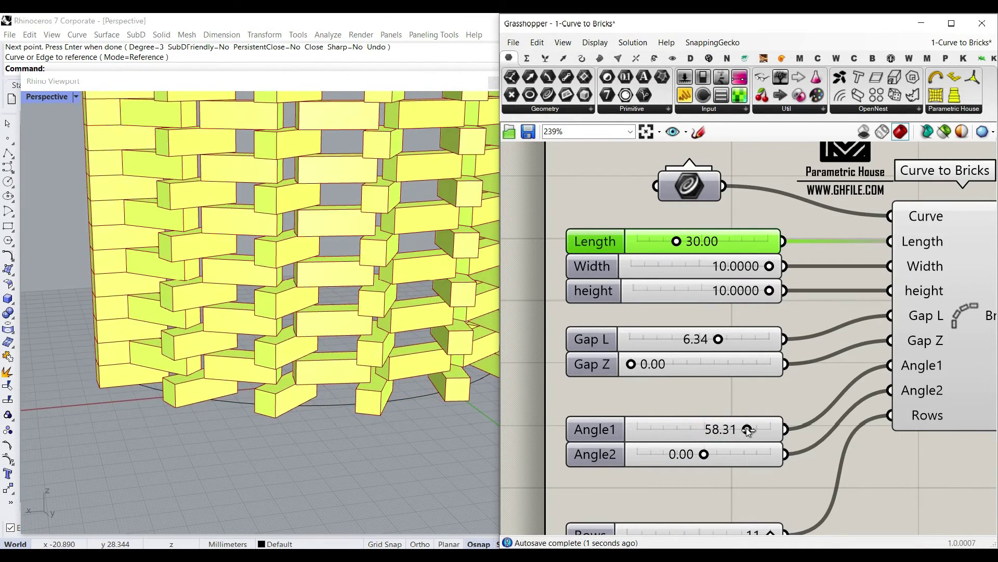
pyautogui.moveTo(682, 457)
pyautogui.mouseDown()
pyautogui.moveTo(649, 456)
pyautogui.moveTo(677, 457)
pyautogui.mouseUp()
# Set the number of brick Rows to 11
pyautogui.scroll(-7, 244, 348)
pyautogui.moveTo(249, 308); pyautogui.dragTo(265, 341, button='right')
pyautogui.scroll(7, 265, 341)
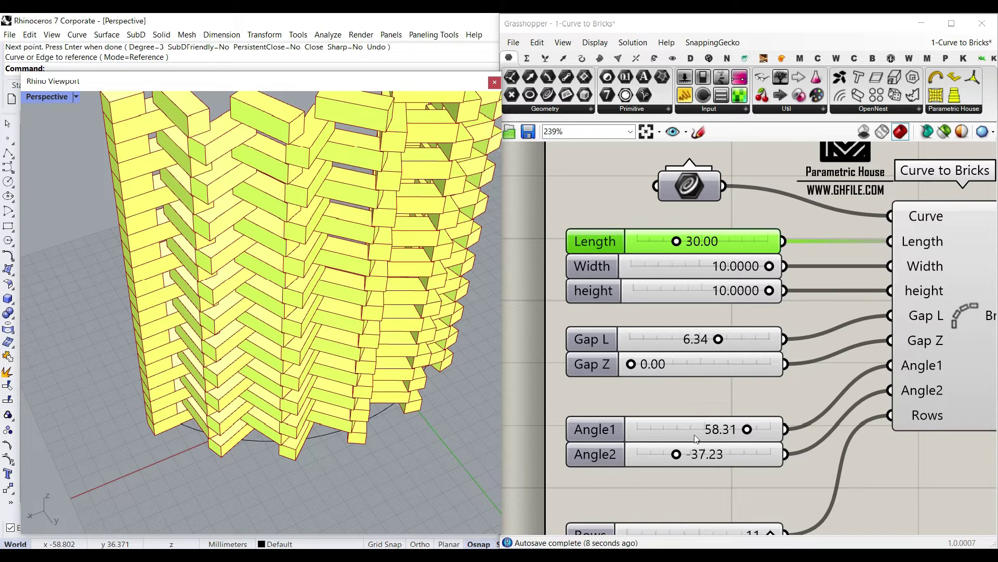
pyautogui.scroll(-2, 682, 443)
pyautogui.moveTo(699, 479); pyautogui.dragTo(675, 394, button='right')
pyautogui.scroll(3, 717, 428)
pyautogui.moveTo(714, 420)
pyautogui.mouseDown()
pyautogui.moveTo(567, 420)
pyautogui.moveTo(729, 422)
pyautogui.mouseUp()
# Add a Box parameter and connect it to the Bricks output of the Curve to Bricks cluster
pyautogui.scroll(-4, 234, 372)
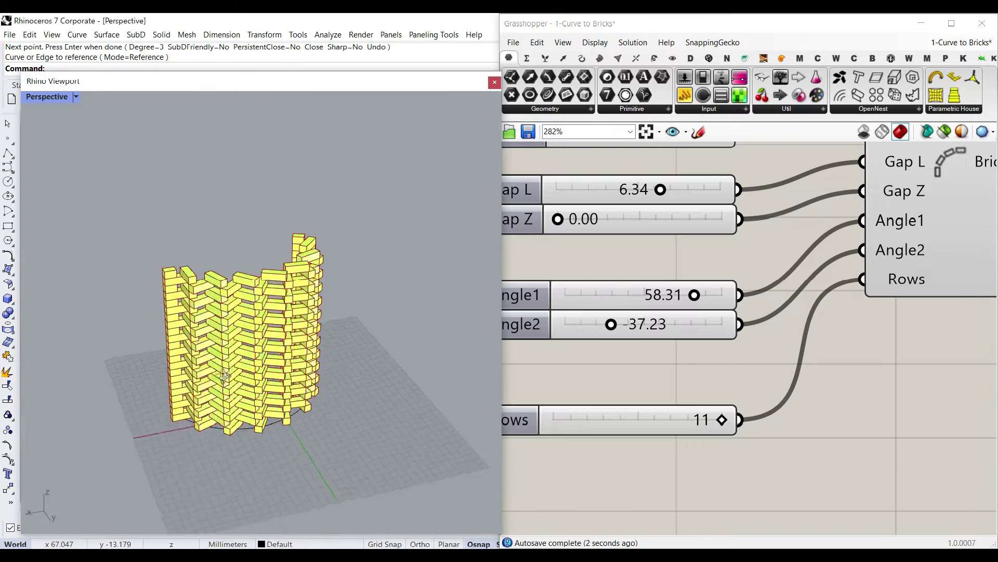
pyautogui.scroll(2, 234, 323)
pyautogui.moveTo(224, 364); pyautogui.dragTo(203, 330, button='right')
pyautogui.moveTo(983, 280); pyautogui.dragTo(710, 363, button='right')
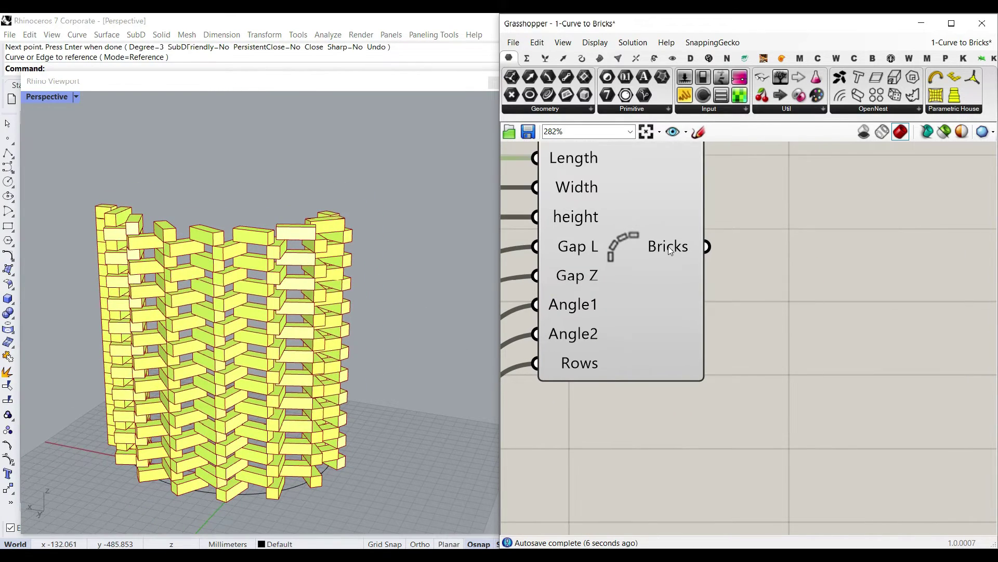
pyautogui.click(574, 108)
pyautogui.moveTo(584, 99); pyautogui.dragTo(738, 246)
# Bake the bricks from the Box parameter with the default attributes
pyautogui.rightClick(781, 241)
pyautogui.click(807, 291)
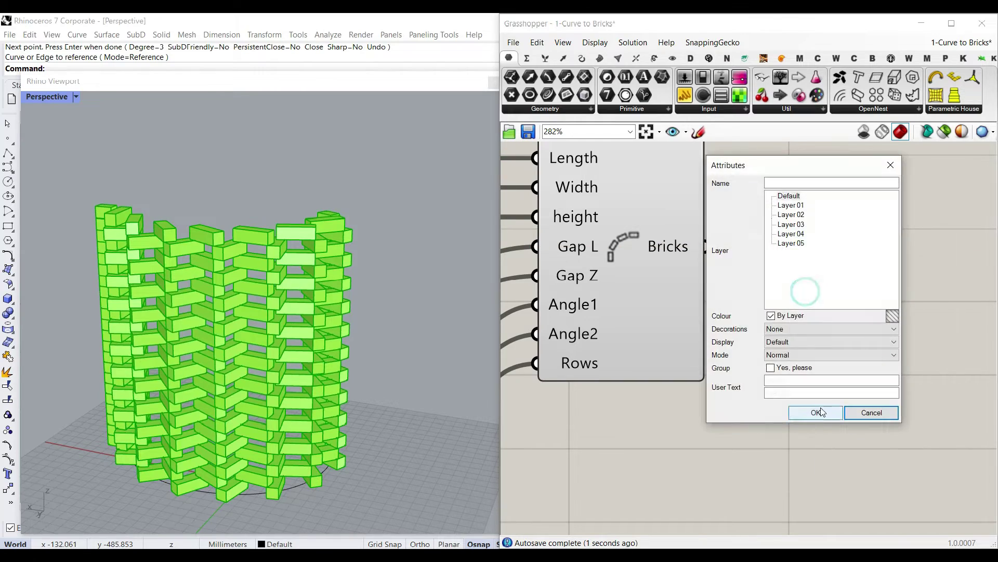
pyautogui.click(817, 411)
# Inspect the baked bricks up close and undo the bake
pyautogui.scroll(-4, 356, 358)
pyautogui.moveTo(354, 359); pyautogui.dragTo(404, 393, button='right')
pyautogui.moveTo(311, 356); pyautogui.dragTo(308, 337, button='right')
pyautogui.scroll(10, 307, 334)
pyautogui.scroll(-8, 308, 337)
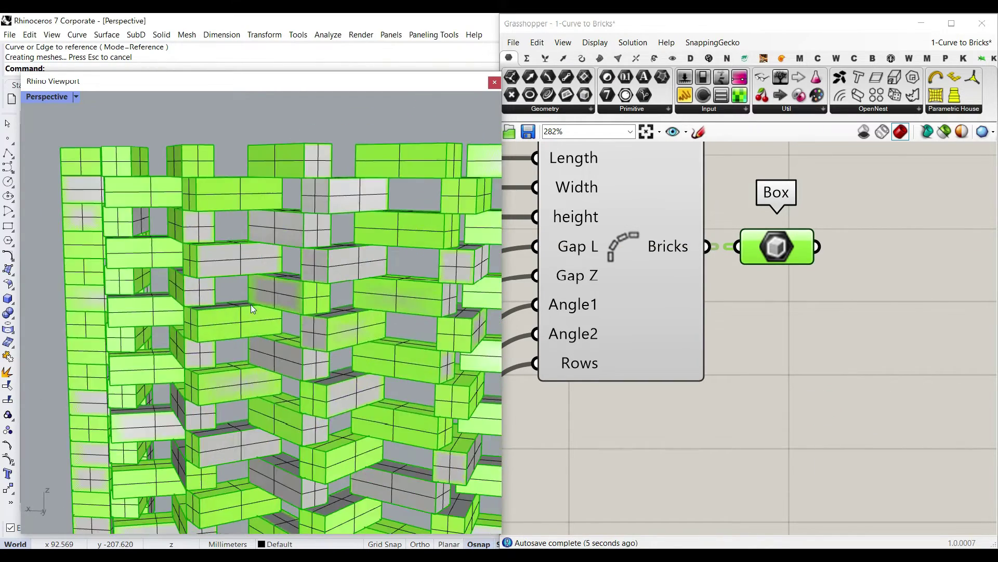
pyautogui.hotkey('ctrl', 'z')
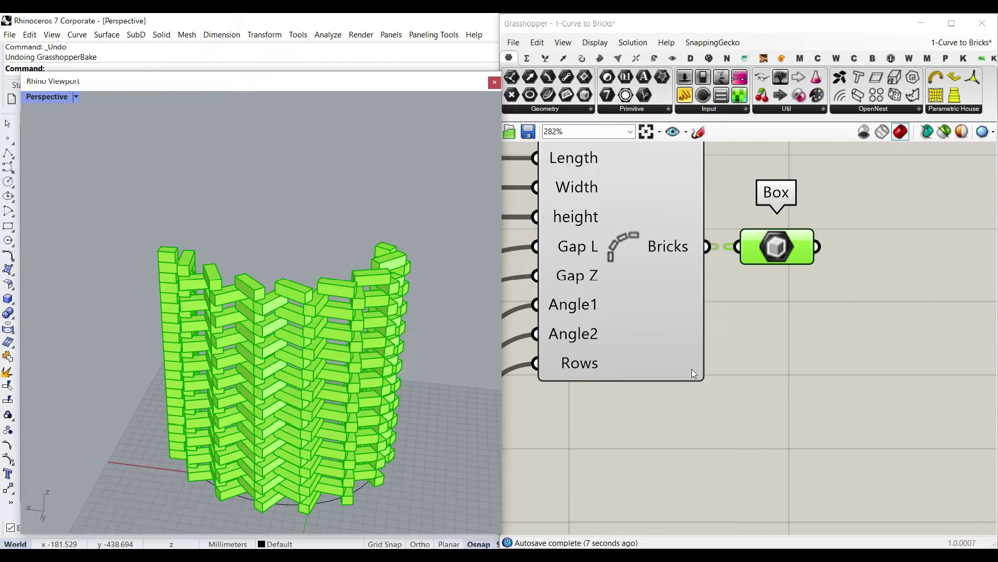
# Delete the open base curve under the brick wall
pyautogui.moveTo(632, 324); pyautogui.dragTo(778, 467, button='right')
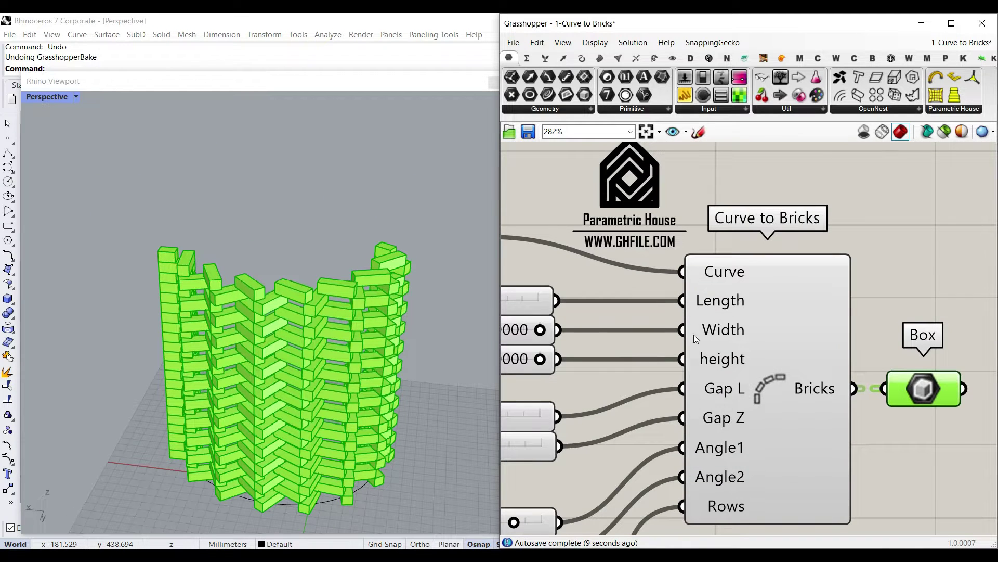
pyautogui.scroll(-8, 213, 287)
pyautogui.moveTo(214, 291); pyautogui.dragTo(218, 364, button='right')
pyautogui.scroll(8, 219, 366)
pyautogui.moveTo(223, 409); pyautogui.dragTo(270, 383, button='right')
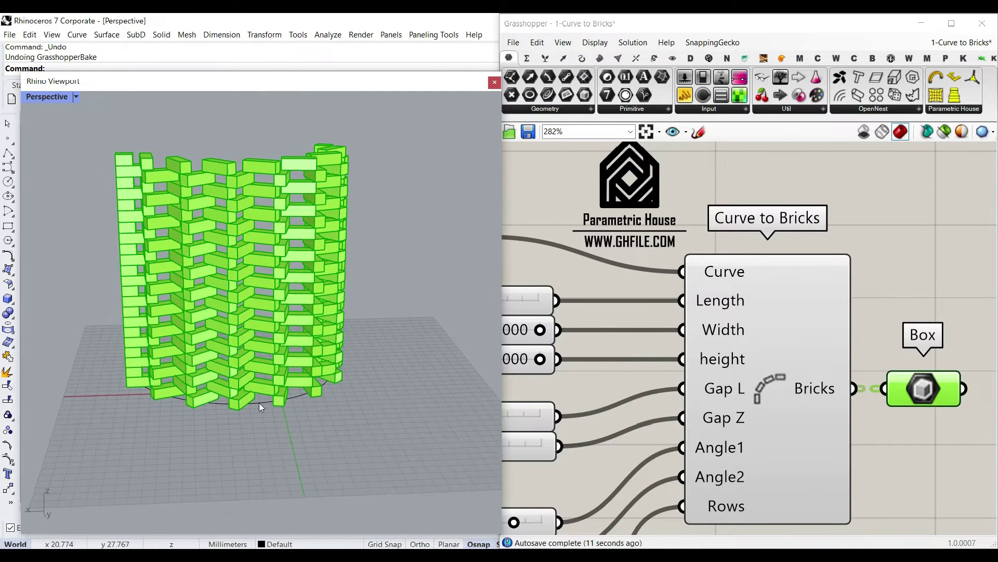
pyautogui.click(260, 402)
pyautogui.moveTo(289, 438); pyautogui.dragTo(336, 354, button='right')
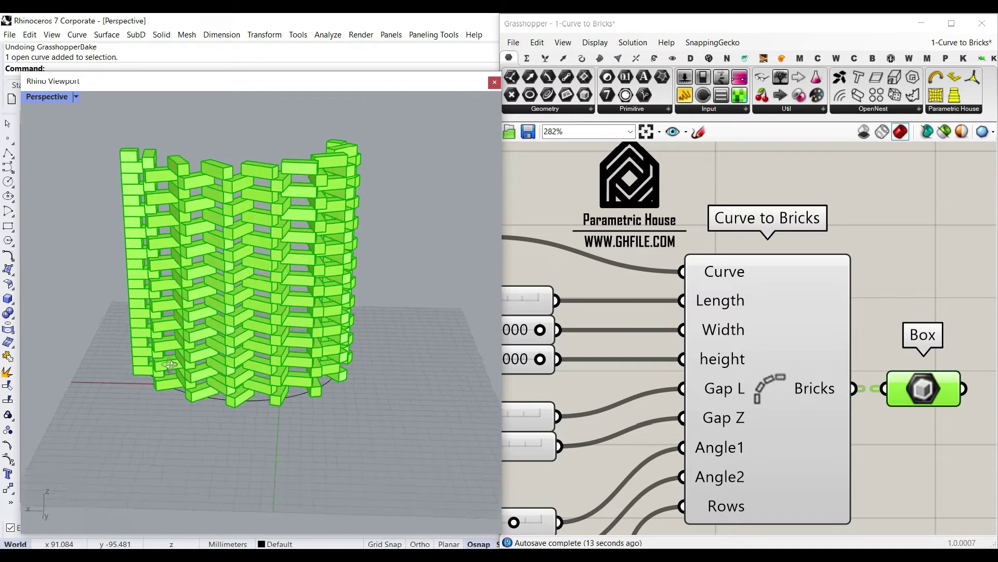
pyautogui.moveTo(170, 365); pyautogui.dragTo(176, 381, button='right')
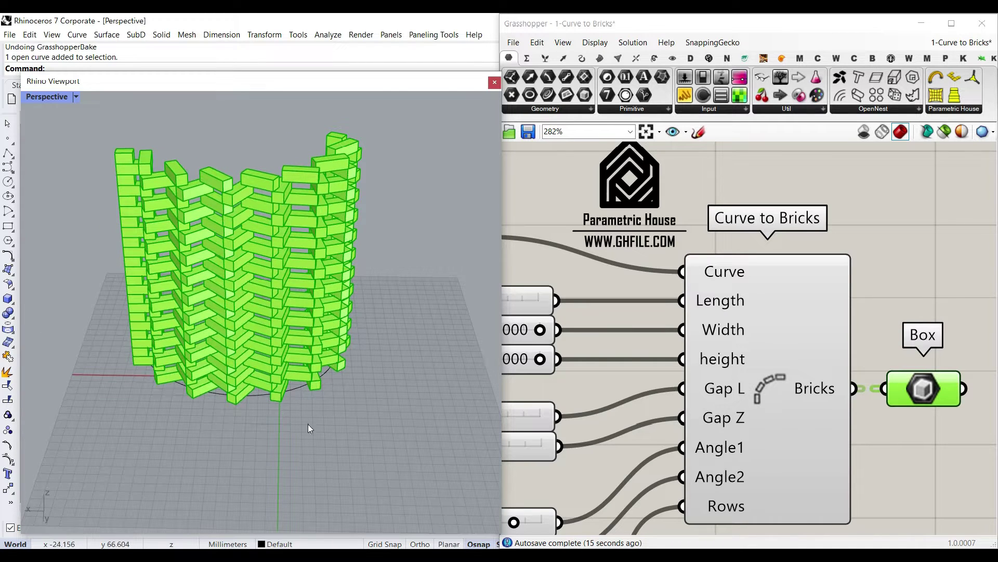
pyautogui.press('Delete')
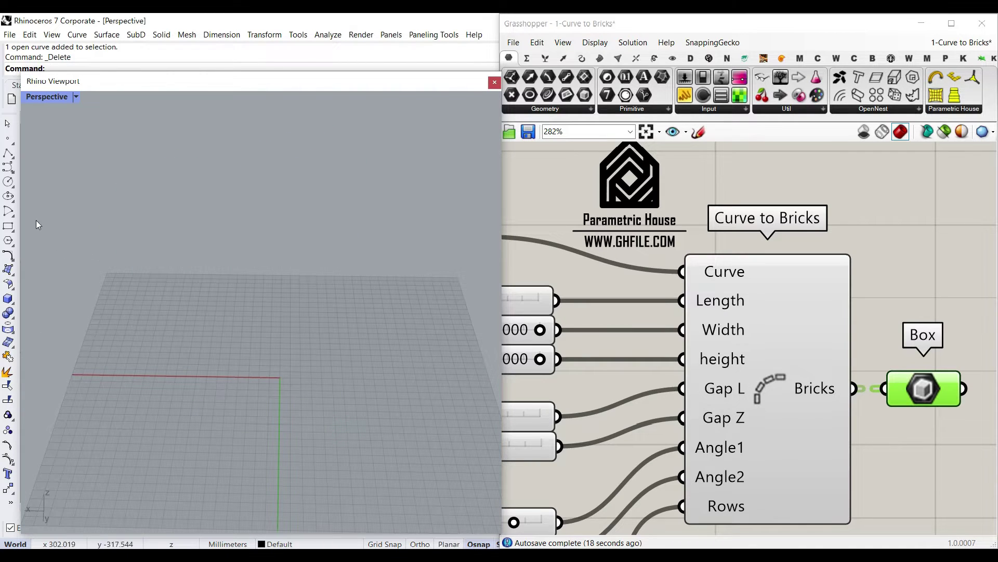
# Draw a circle with a radius of about 90 mm and move it so it is roughly centred on the origin
pyautogui.click(15, 182)
pyautogui.click(308, 395)
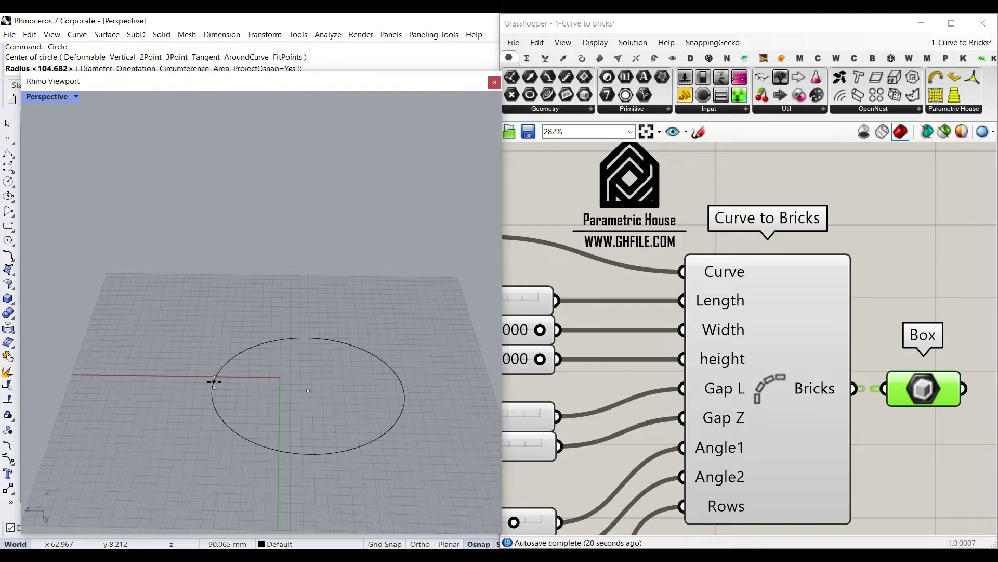
pyautogui.moveTo(332, 338); pyautogui.dragTo(304, 328)
pyautogui.click(363, 311)
# Reference the new circle as the single curve of the Curve parameter
pyautogui.moveTo(537, 283); pyautogui.dragTo(715, 301, button='right')
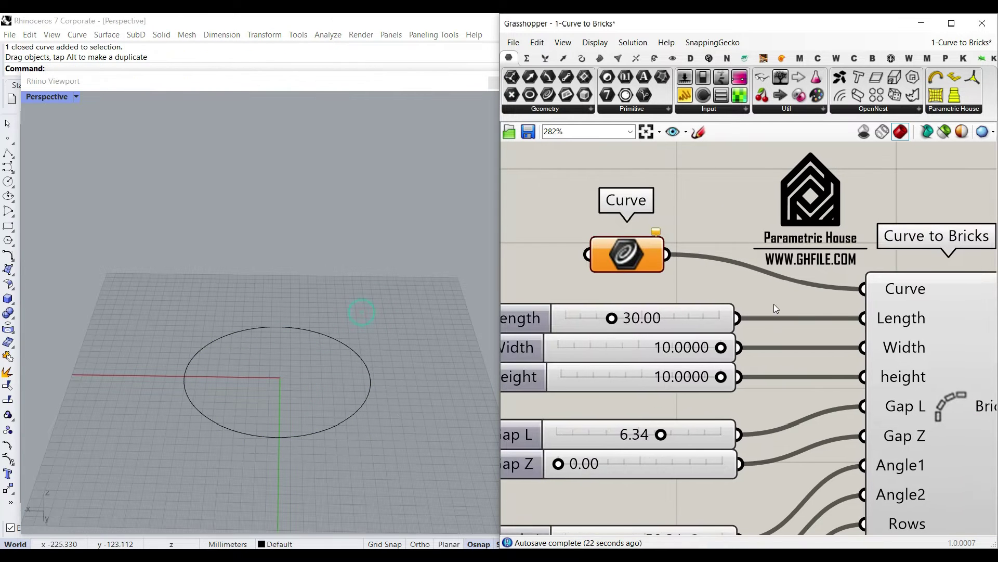
pyautogui.rightClick(604, 249)
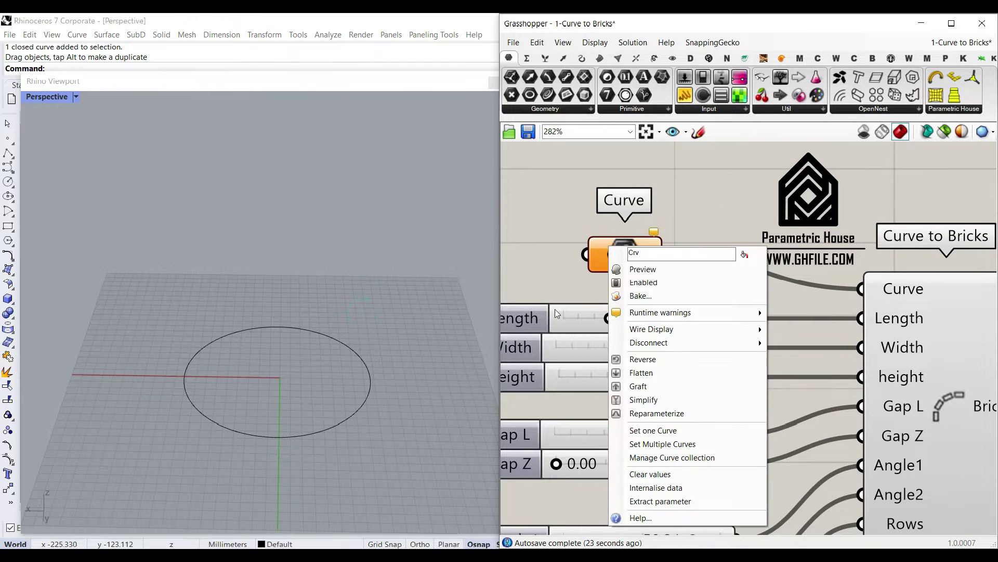
pyautogui.click(660, 432)
pyautogui.click(310, 330)
# Set the brick Length to 100.00
pyautogui.moveTo(294, 336); pyautogui.dragTo(328, 397, button='right')
pyautogui.scroll(5, 292, 246)
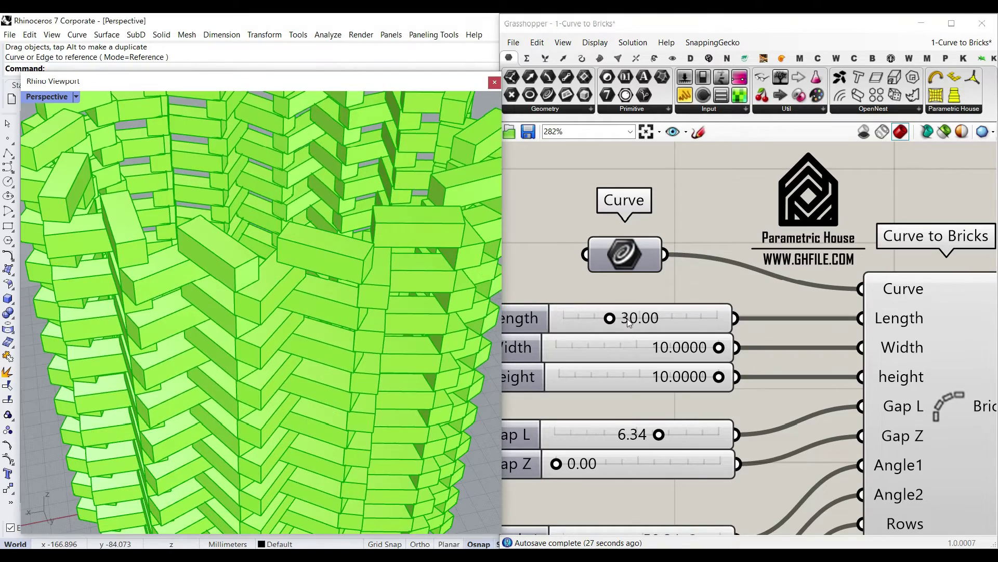
pyautogui.moveTo(611, 318); pyautogui.dragTo(722, 317)
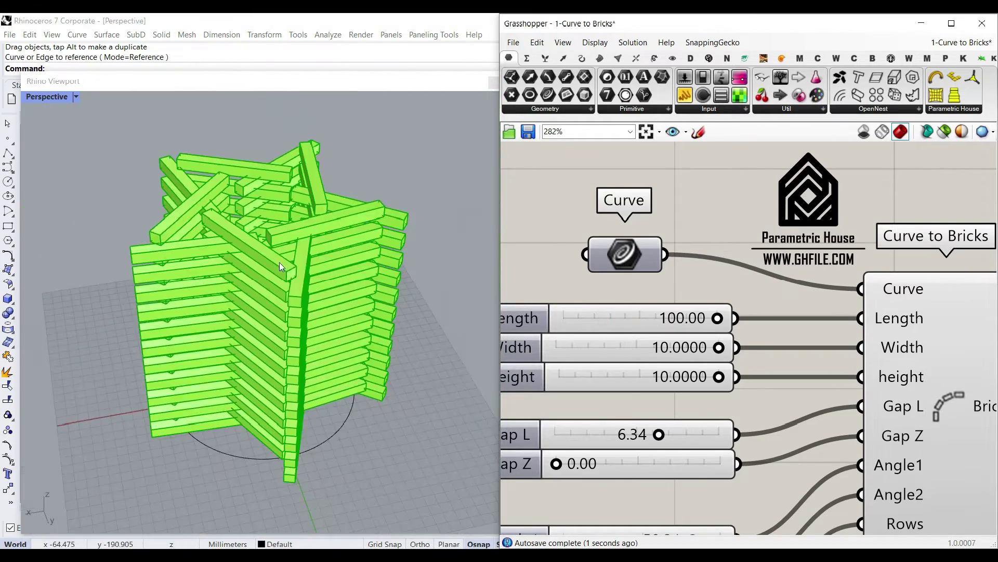
pyautogui.moveTo(280, 267); pyautogui.dragTo(174, 407, button='right')
# Scale the base circle up so the brick ring becomes wider
pyautogui.click(174, 318)
pyautogui.scroll(-2, 182, 321)
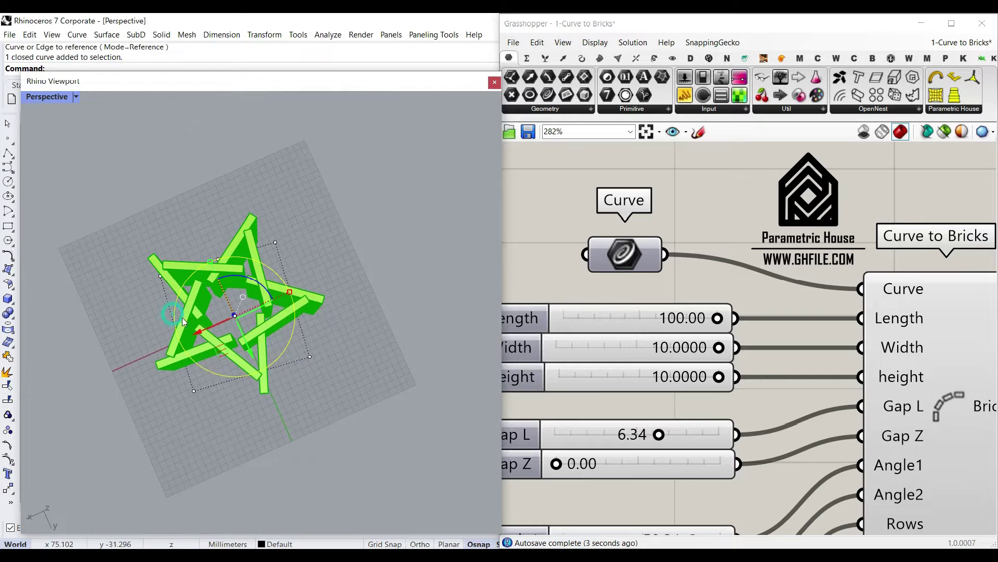
pyautogui.moveTo(290, 294); pyautogui.dragTo(323, 284)
pyautogui.click(385, 234)
# Raise the height slider's maximum to 50 and increase the brick height
pyautogui.scroll(4, 202, 322)
pyautogui.moveTo(193, 369); pyautogui.dragTo(237, 300, button='right')
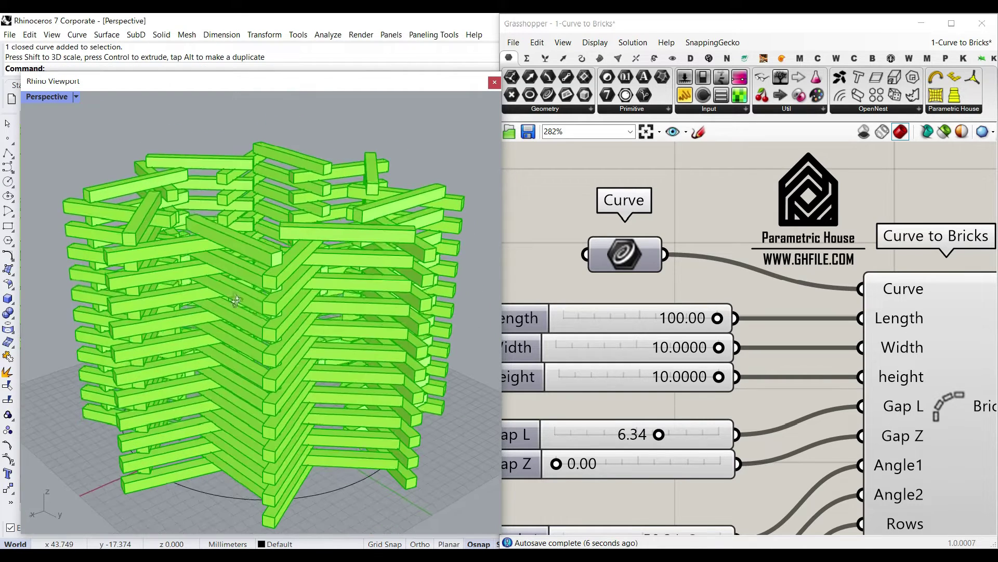
pyautogui.moveTo(619, 385); pyautogui.dragTo(713, 385, button='right')
pyautogui.doubleClick(615, 381)
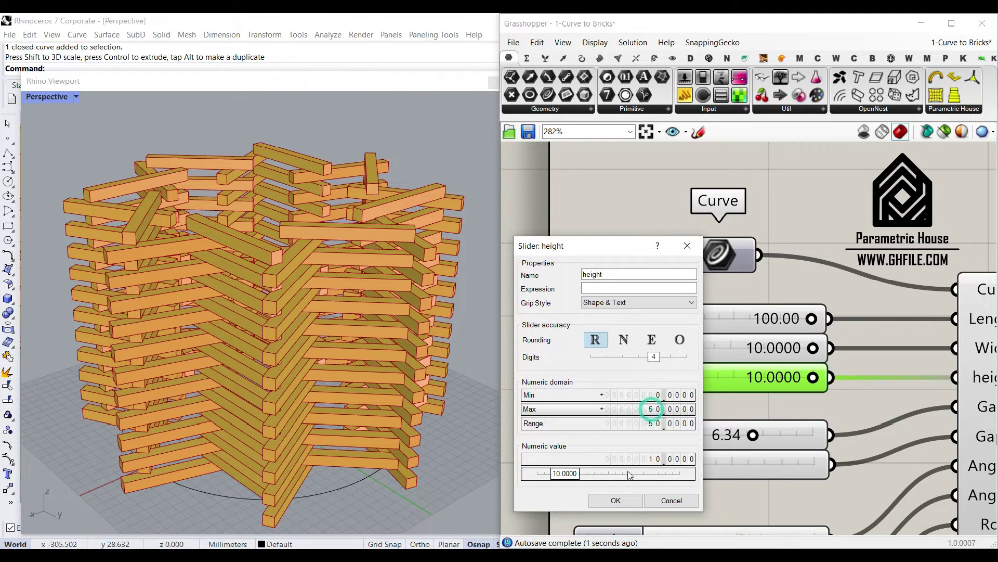
pyautogui.click(616, 500)
pyautogui.moveTo(681, 378); pyautogui.dragTo(734, 379)
# Set Rows to 5 and Angle2 to -26.48
pyautogui.moveTo(649, 463); pyautogui.dragTo(649, 189, button='right')
pyautogui.moveTo(815, 392); pyautogui.dragTo(712, 392)
pyautogui.scroll(-4, 276, 291)
pyautogui.moveTo(276, 291); pyautogui.dragTo(320, 329, button='right')
pyautogui.moveTo(264, 264); pyautogui.dragTo(375, 407, button='right')
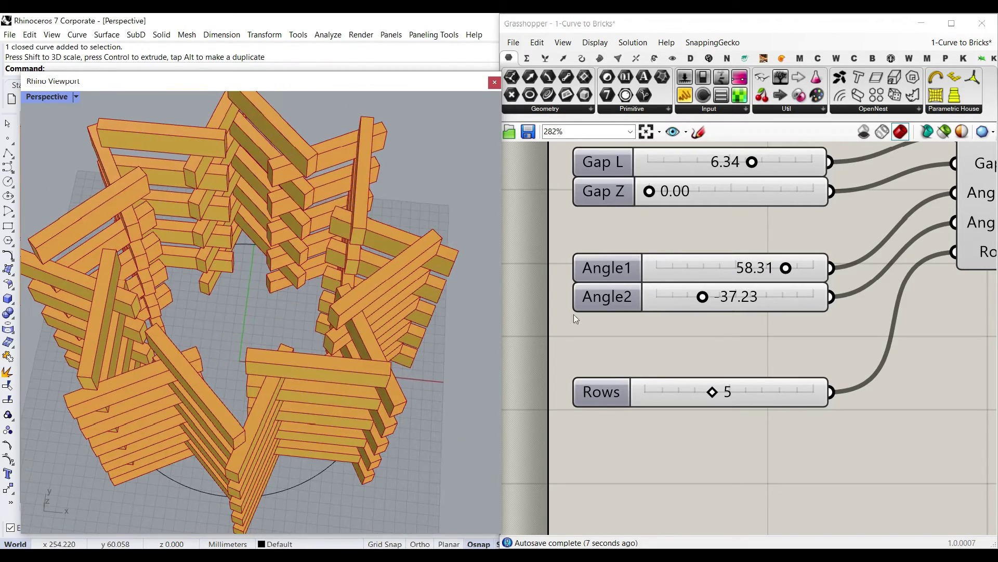
pyautogui.moveTo(699, 302)
pyautogui.mouseDown()
pyautogui.moveTo(687, 299)
pyautogui.moveTo(711, 298)
pyautogui.mouseUp()
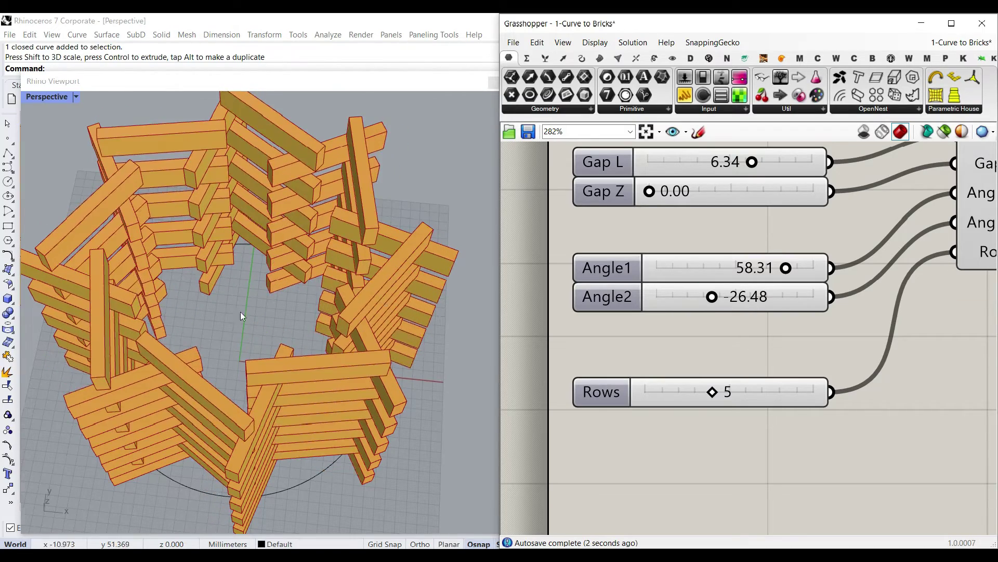
# Add a Deconstruct Box component and connect the Box parameter to its Box input
pyautogui.scroll(-5, 254, 310)
pyautogui.moveTo(256, 312); pyautogui.dragTo(260, 373, button='right')
pyautogui.scroll(7, 287, 387)
pyautogui.moveTo(364, 333); pyautogui.dragTo(318, 332, button='right')
pyautogui.scroll(-5, 824, 318)
pyautogui.moveTo(824, 318); pyautogui.dragTo(608, 322, button='right')
pyautogui.moveTo(819, 242); pyautogui.dragTo(682, 294, button='right')
pyautogui.scroll(4, 682, 295)
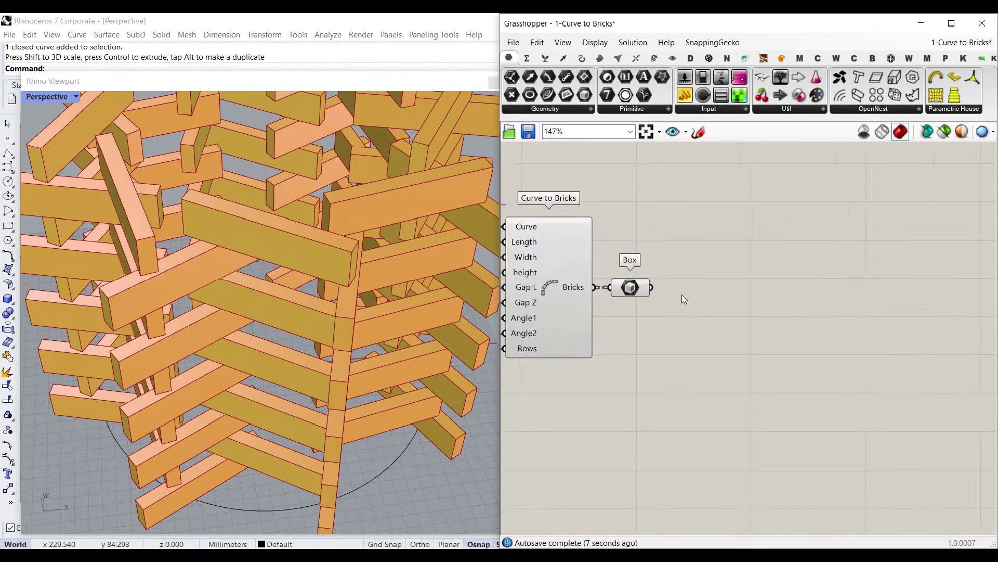
pyautogui.click(601, 59)
pyautogui.click(571, 106)
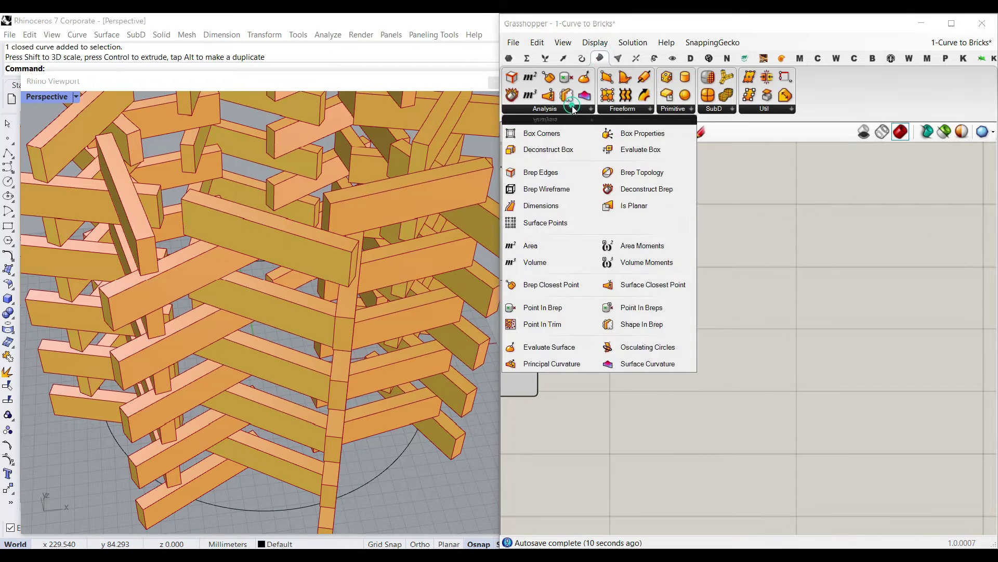
pyautogui.click(549, 150)
pyautogui.click(703, 276)
pyautogui.moveTo(632, 281); pyautogui.dragTo(676, 268)
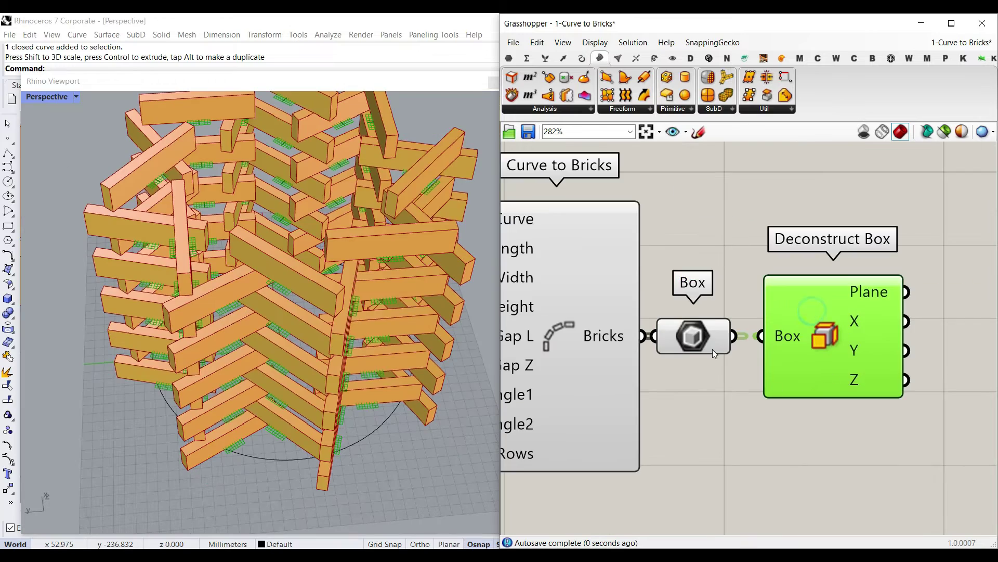
# Examine the brick planes from the Deconstruct Box component in the Perspective view
pyautogui.scroll(-4, 737, 332)
pyautogui.moveTo(729, 399); pyautogui.dragTo(651, 298)
pyautogui.moveTo(811, 392); pyautogui.dragTo(757, 371, button='right')
pyautogui.click(757, 370)
pyautogui.scroll(3, 744, 296)
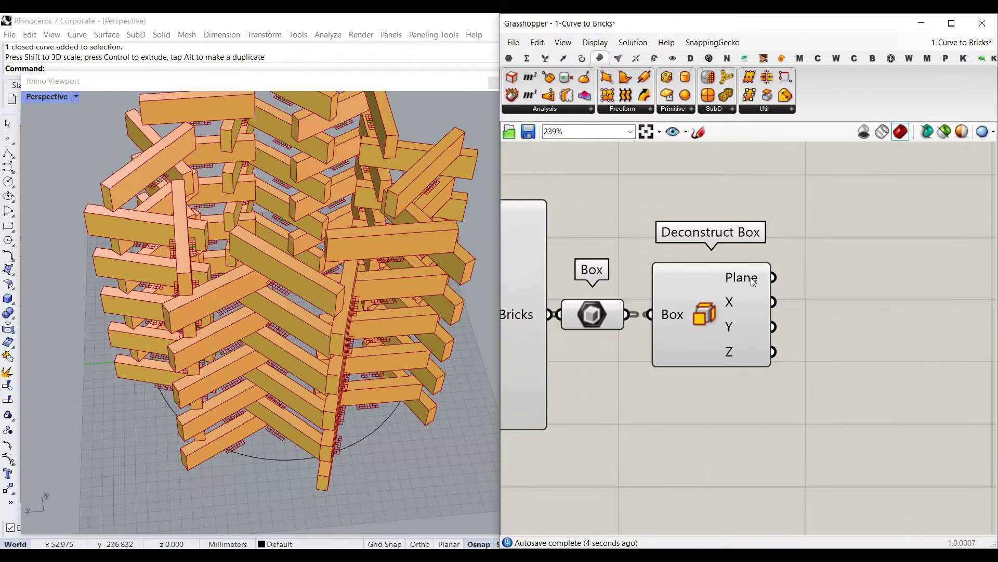
pyautogui.click(726, 292)
pyautogui.scroll(8, 354, 279)
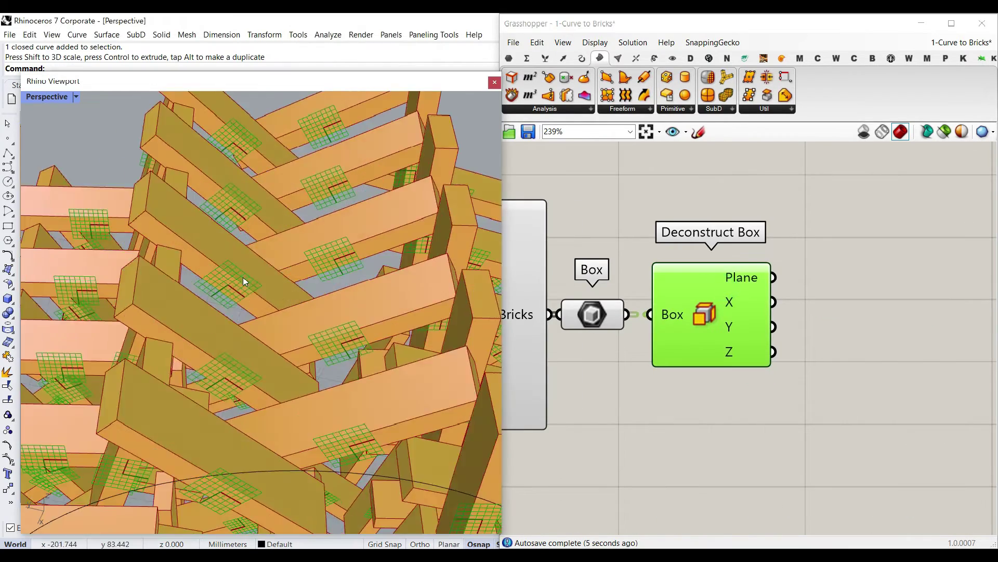
# Add a Domain Box component and connect the Deconstruct Box Plane output to its Base input
pyautogui.scroll(-8, 354, 279)
pyautogui.scroll(4, 285, 281)
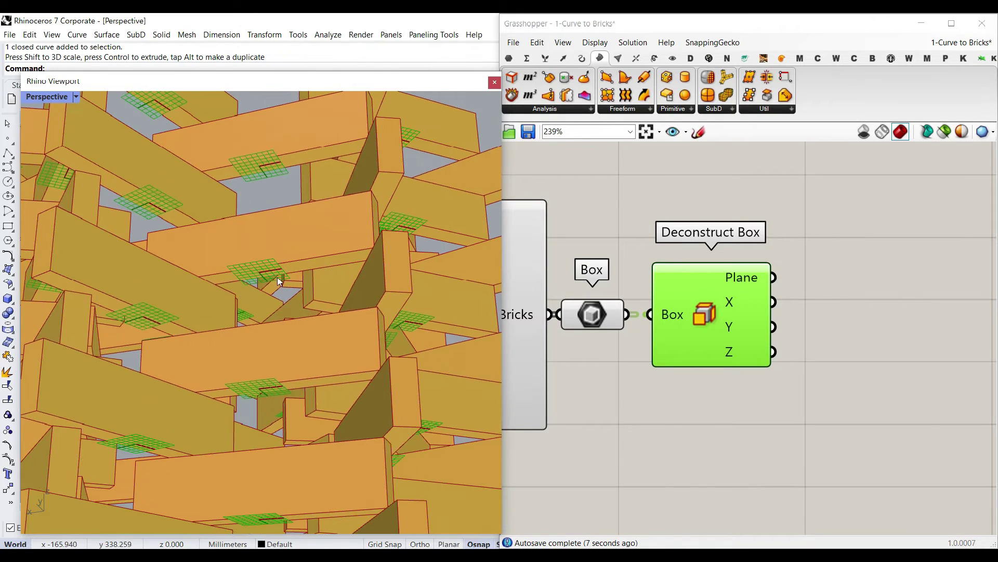
pyautogui.scroll(2, 823, 305)
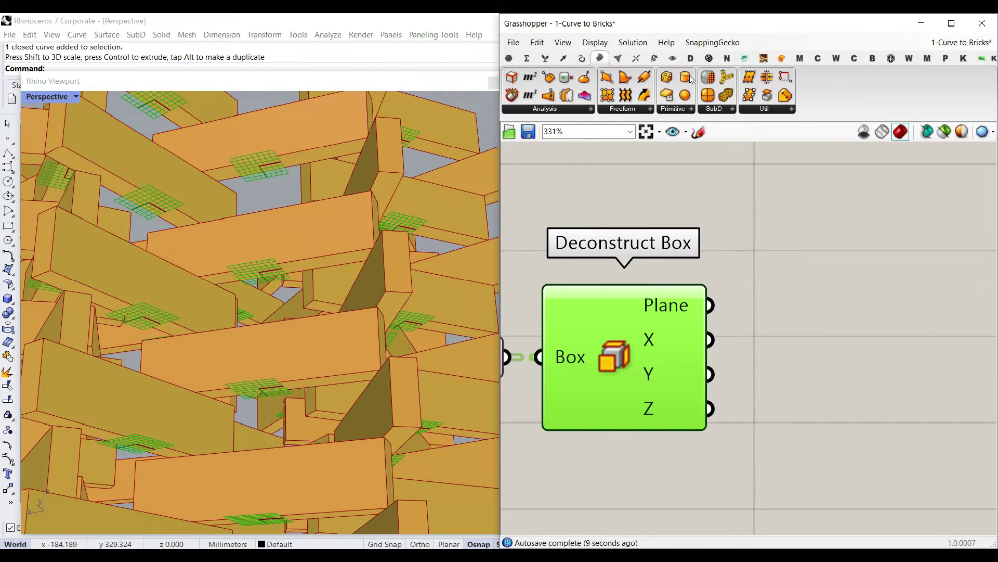
pyautogui.click(692, 109)
pyautogui.click(707, 237)
pyautogui.click(855, 357)
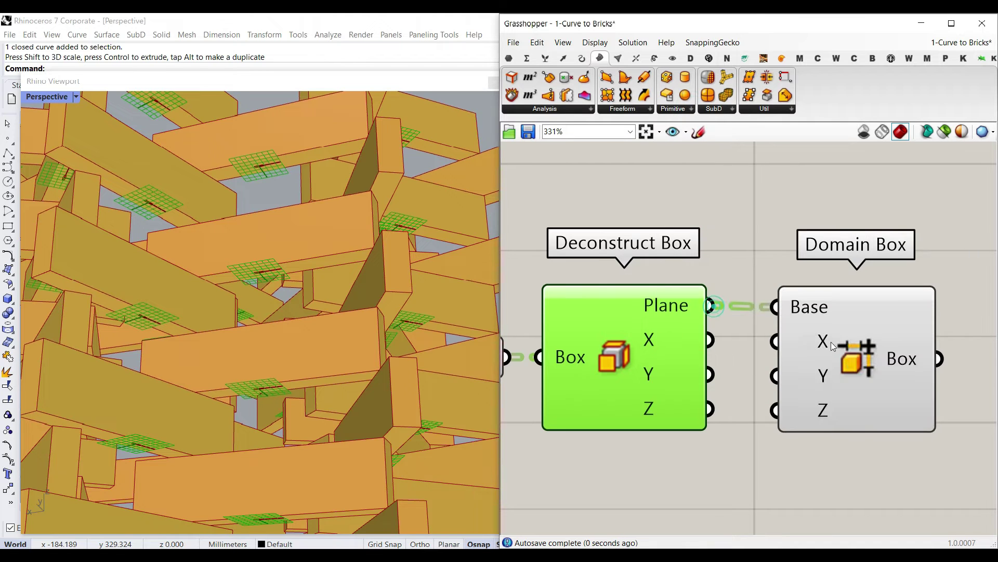
pyautogui.moveTo(839, 348); pyautogui.dragTo(850, 398)
pyautogui.scroll(6, 234, 276)
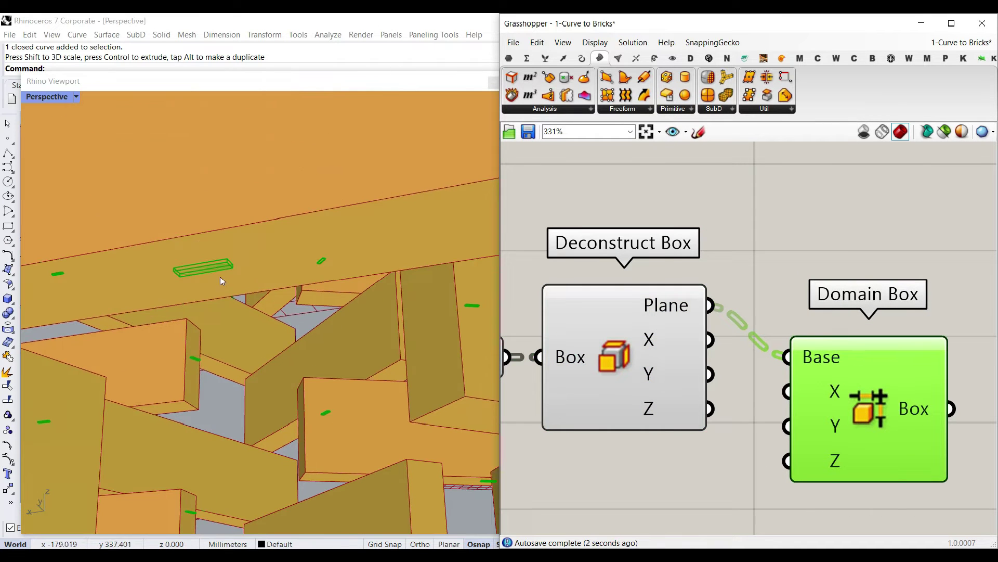
pyautogui.scroll(-5, 208, 314)
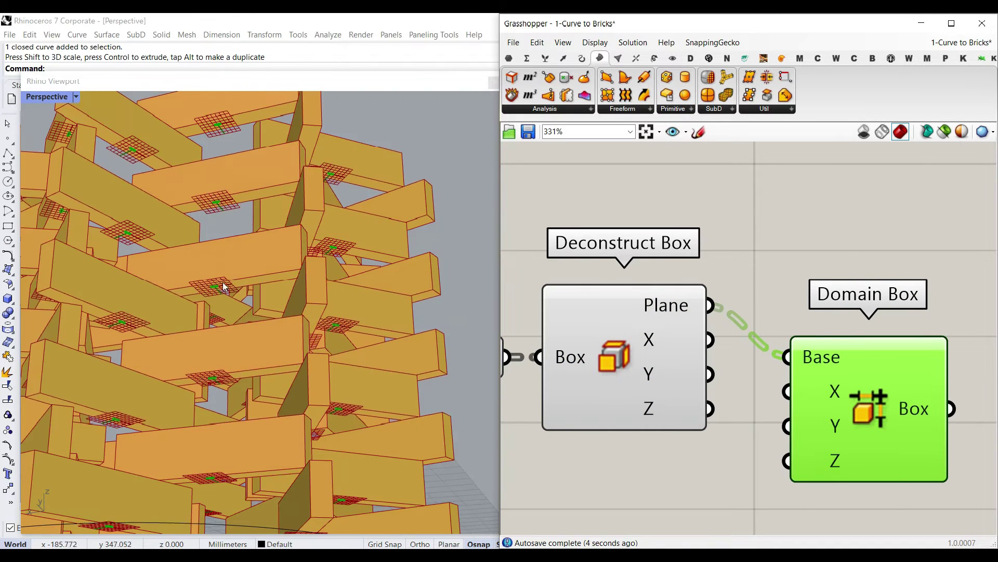
# Delete the Domain Box and Deconstruct Box components, keeping the Box parameter on the Bricks output
pyautogui.scroll(-7, 220, 203)
pyautogui.moveTo(211, 235); pyautogui.dragTo(225, 414, button='right')
pyautogui.press('Delete')
pyautogui.click(641, 360)
pyautogui.press('Delete')
pyautogui.scroll(-6, 620, 360)
pyautogui.scroll(4, 714, 370)
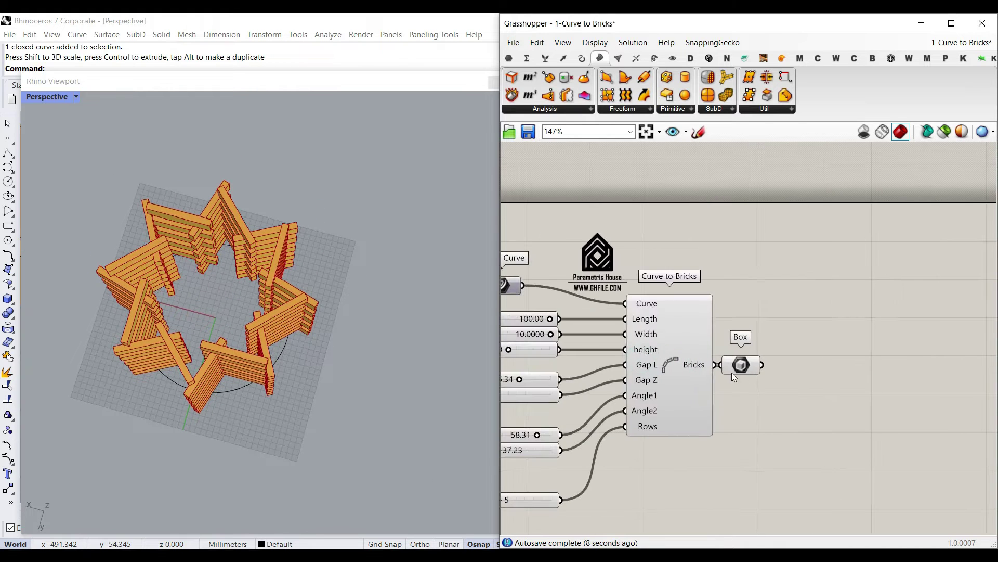
# Set both Angle1 and Angle2 to 0
pyautogui.scroll(5, 707, 378)
pyautogui.doubleClick(576, 441)
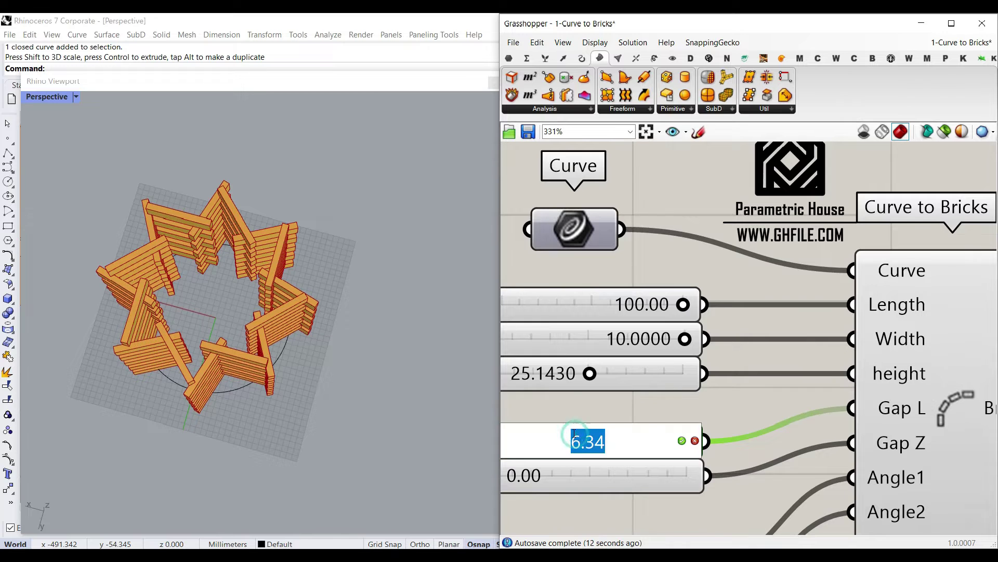
pyautogui.click(681, 441)
pyautogui.moveTo(674, 468); pyautogui.dragTo(753, 321, button='right')
pyautogui.moveTo(673, 421); pyautogui.dragTo(647, 391, button='right')
pyautogui.doubleClick(644, 393)
pyautogui.write('0')
pyautogui.press('Return')
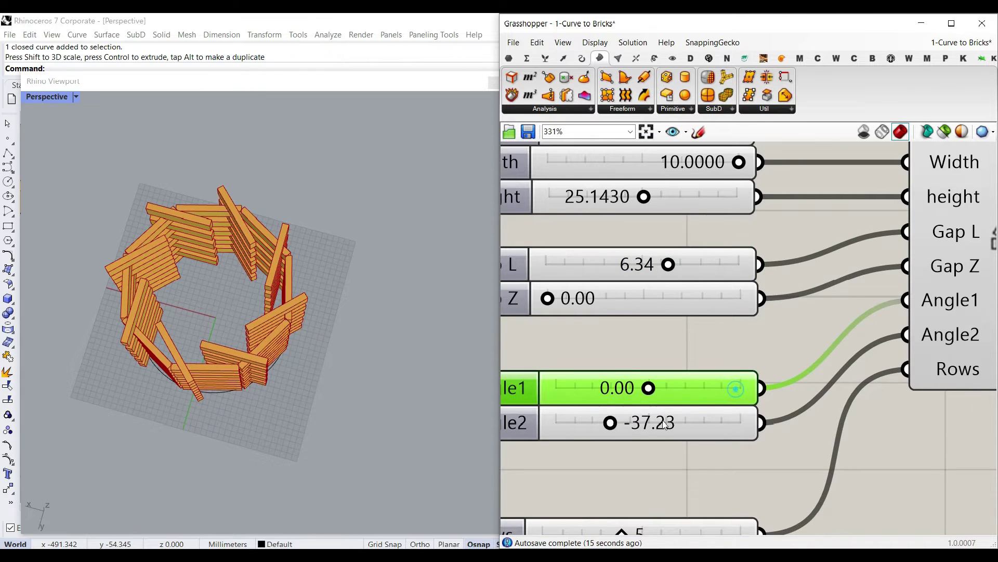
pyautogui.doubleClick(696, 426)
pyautogui.write('0')
pyautogui.click(737, 426)
# Set Gap L to 10.00 and raise the Gap L slider's maximum
pyautogui.moveTo(243, 400); pyautogui.dragTo(307, 327, button='right')
pyautogui.scroll(3, 234, 274)
pyautogui.scroll(-3, 287, 245)
pyautogui.moveTo(669, 264); pyautogui.dragTo(764, 267)
pyautogui.moveTo(579, 303); pyautogui.dragTo(652, 314, button='right')
pyautogui.doubleClick(560, 277)
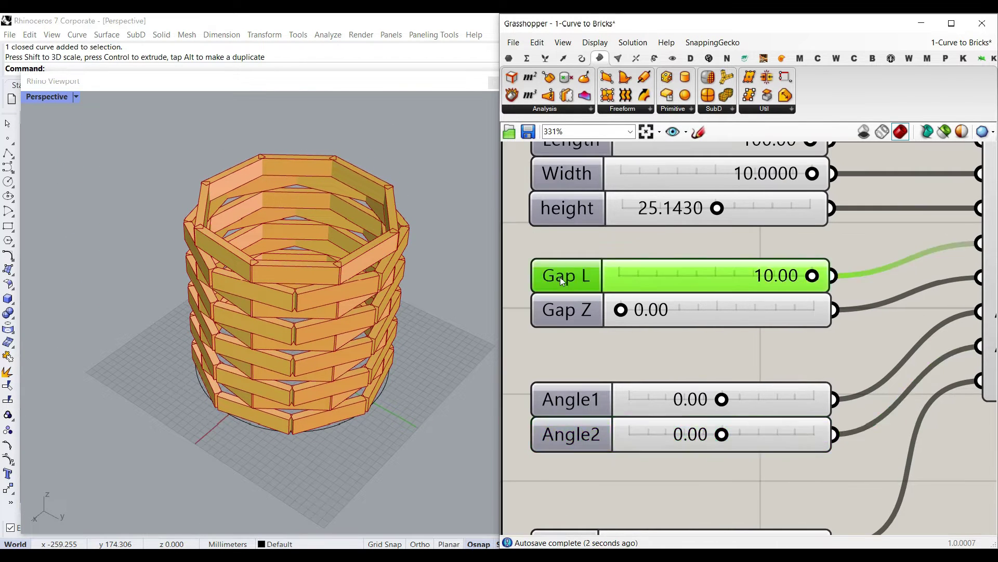
pyautogui.moveTo(619, 311); pyautogui.dragTo(604, 345)
pyautogui.click(576, 399)
# Increase Gap L beyond 26.92 to widen the spaces between neighbouring bricks
pyautogui.moveTo(669, 276); pyautogui.dragTo(695, 276)
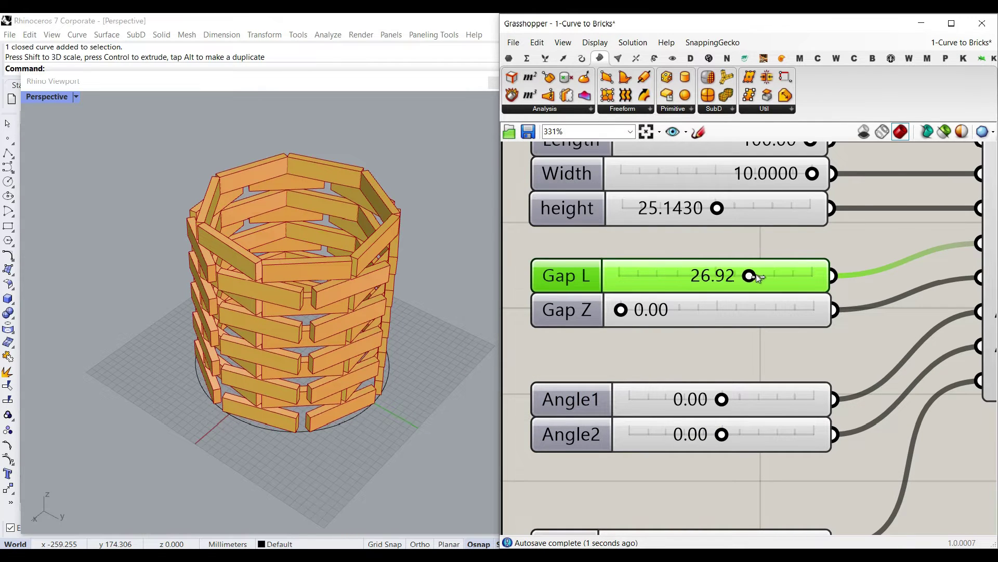
pyautogui.moveTo(762, 278); pyautogui.dragTo(777, 278)
pyautogui.moveTo(171, 332); pyautogui.dragTo(234, 363, button='right')
pyautogui.scroll(3, 260, 286)
# Shorten the brick Length to 63.22 and reduce Gap L to 11.40
pyautogui.moveTo(613, 279); pyautogui.dragTo(632, 361, button='right')
pyautogui.moveTo(830, 220); pyautogui.dragTo(765, 223)
pyautogui.moveTo(332, 333); pyautogui.dragTo(382, 288, button='right')
pyautogui.moveTo(787, 356); pyautogui.dragTo(694, 357)
# Examine the cylindrical brick wall in the Perspective view and the complete Curve to Bricks definition on the canvas
pyautogui.scroll(-7, 289, 263)
pyautogui.moveTo(251, 338); pyautogui.dragTo(330, 291, button='right')
pyautogui.scroll(5, 275, 265)
pyautogui.scroll(4, 274, 264)
pyautogui.scroll(-4, 327, 281)
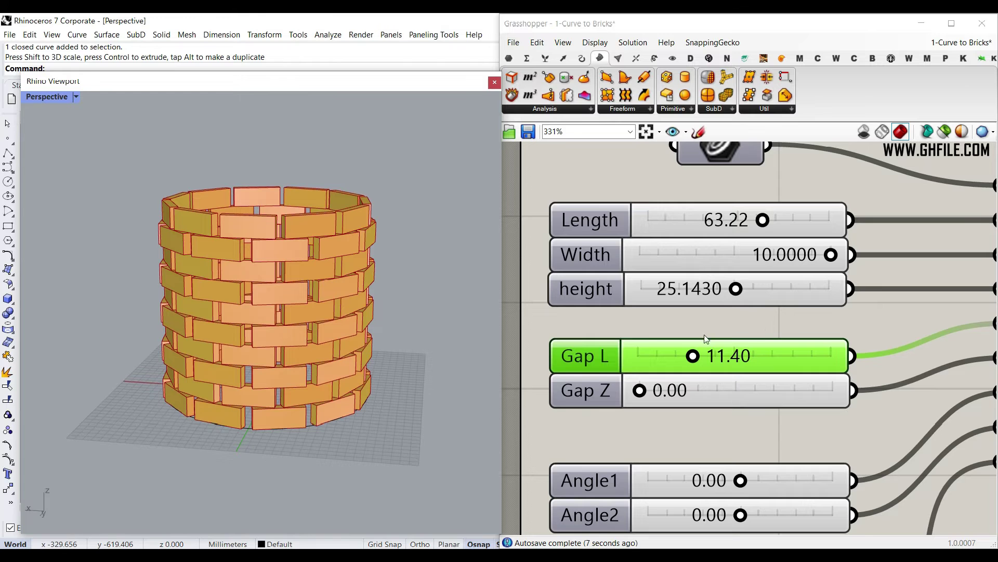
pyautogui.scroll(-5, 669, 343)
pyautogui.moveTo(269, 306)
pyautogui.mouseDown(button='right')
pyautogui.moveTo(262, 356)
pyautogui.moveTo(275, 312)
pyautogui.mouseUp(button='right')
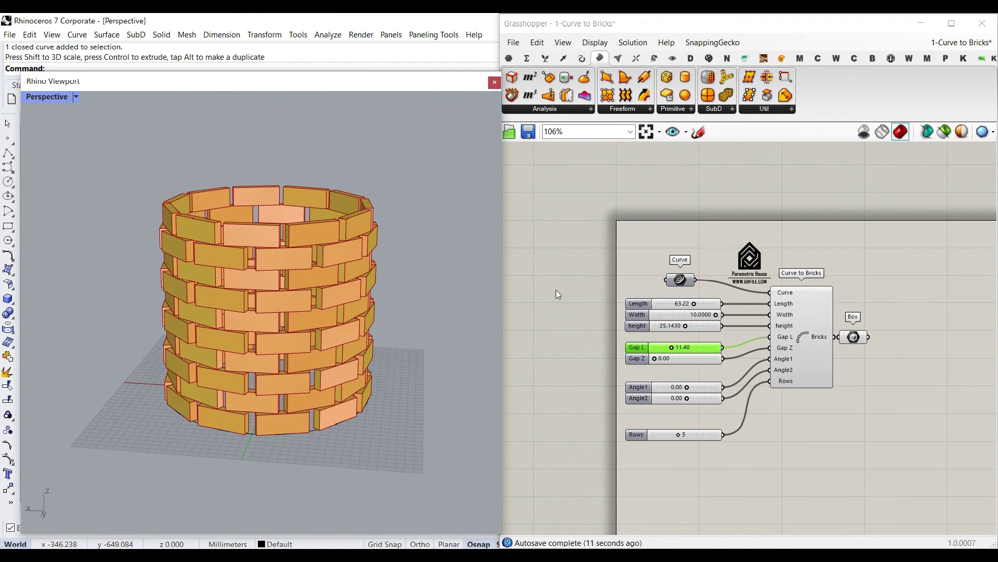
pyautogui.scroll(4, 569, 290)
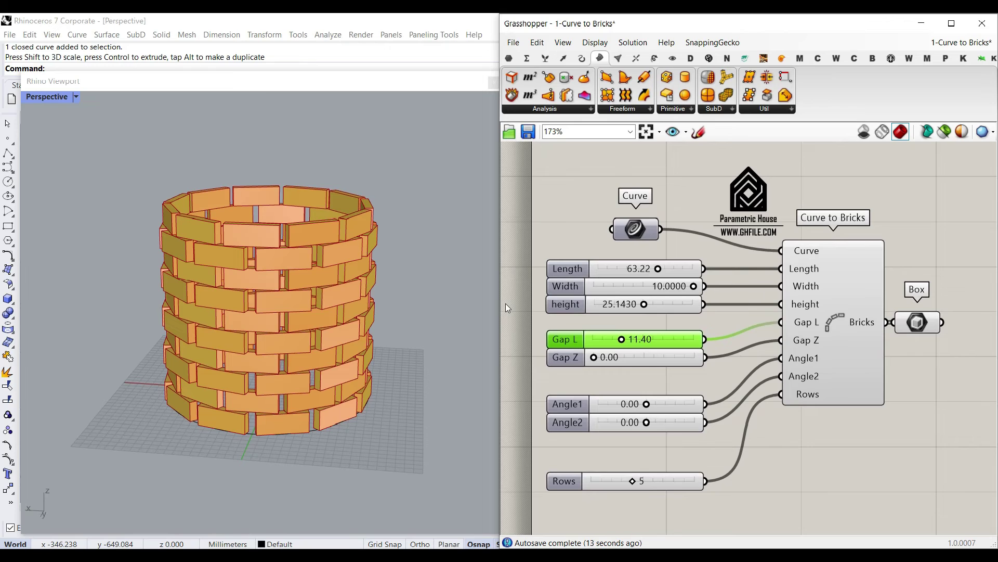